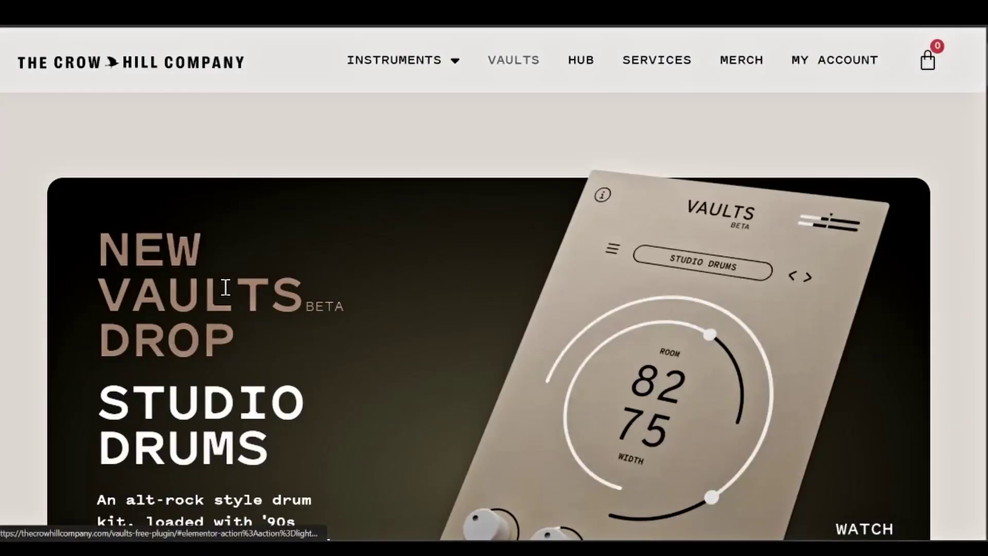
Step: Review the Vaults Beta page from the Studio Drums introduction through the sign-up form and the plugin overview
scroll(470, 307, down, 2)
scroll(457, 307, down, 4)
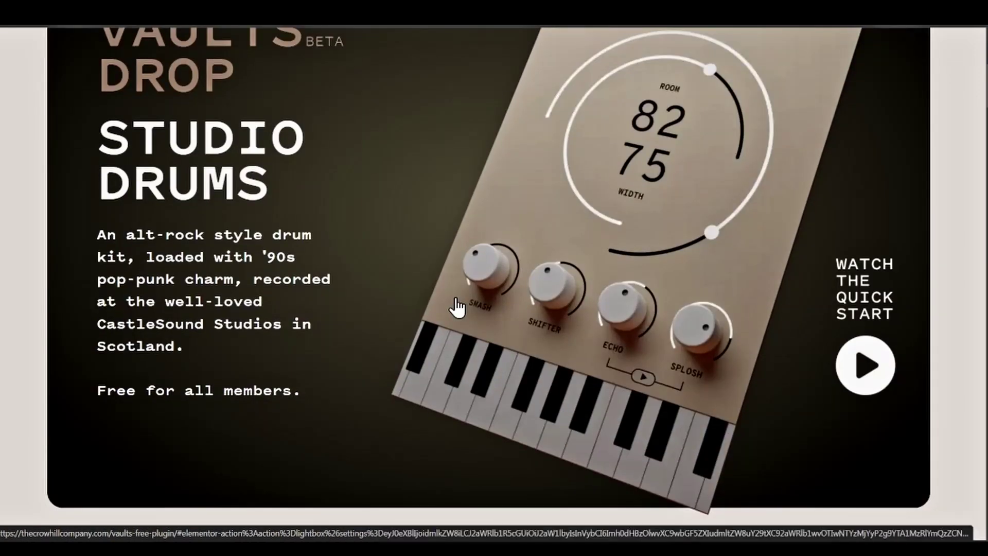
scroll(458, 307, down, 8)
scroll(473, 278, down, 4)
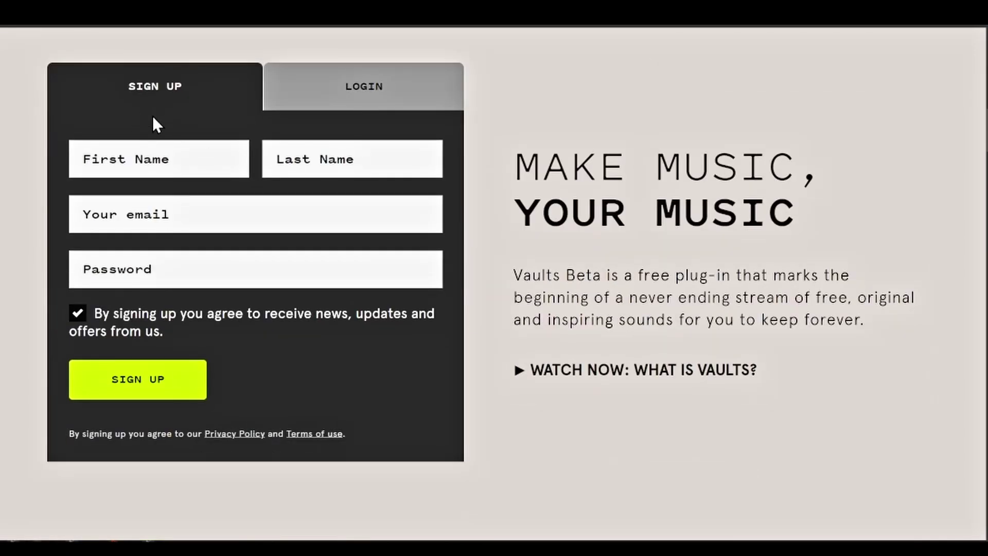
scroll(498, 229, down, 2)
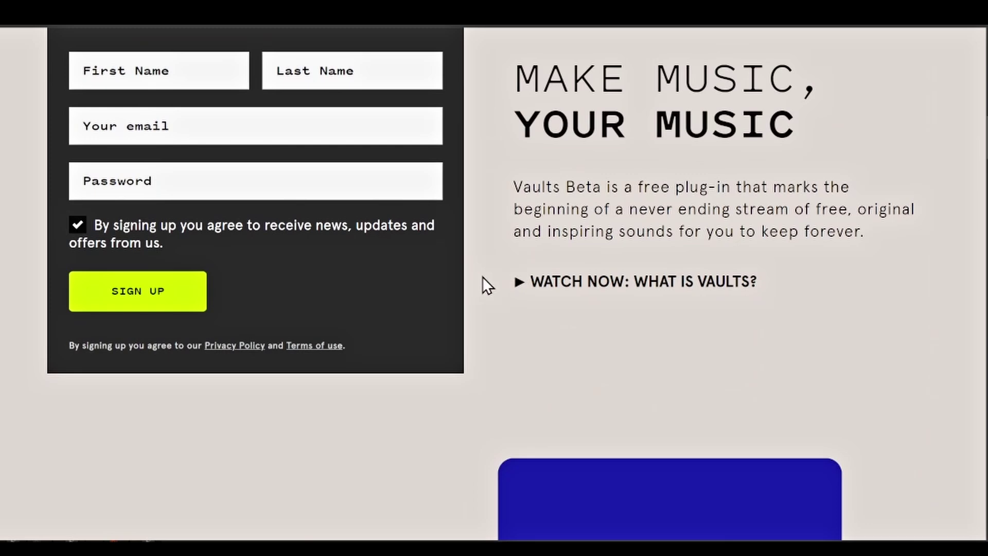
scroll(491, 276, down, 10)
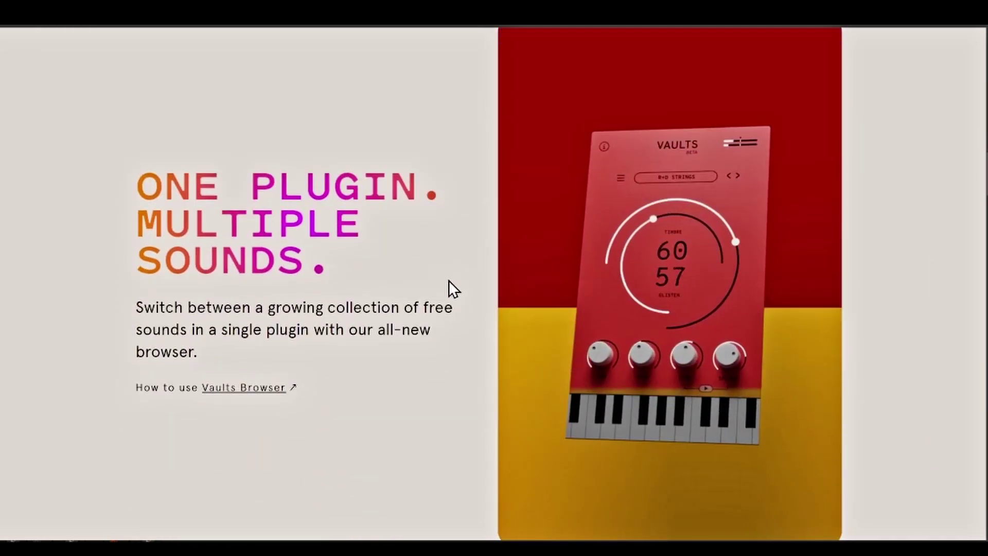
Step: Look through the instruments listed in the Inside the Vault section and read their descriptions
scroll(449, 281, down, 12)
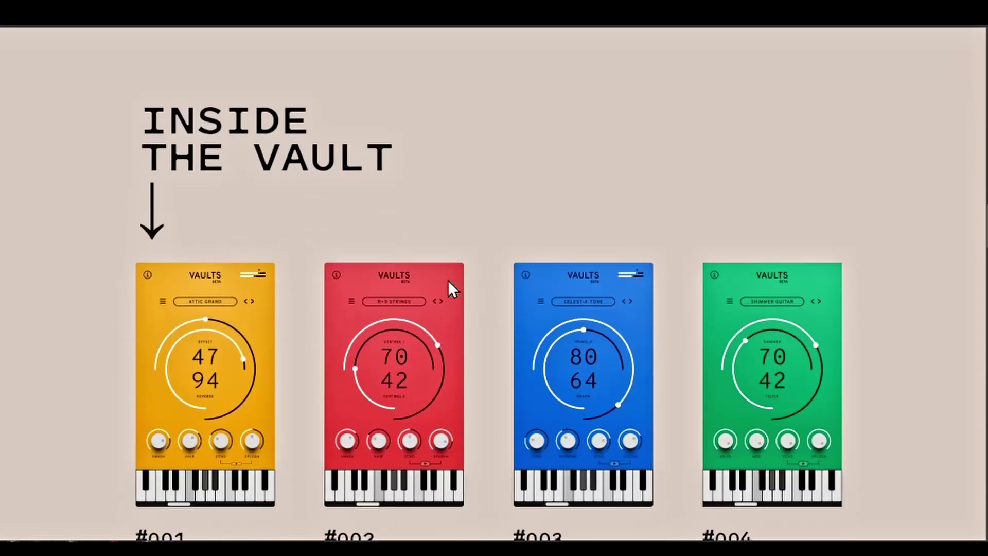
scroll(386, 221, down, 6)
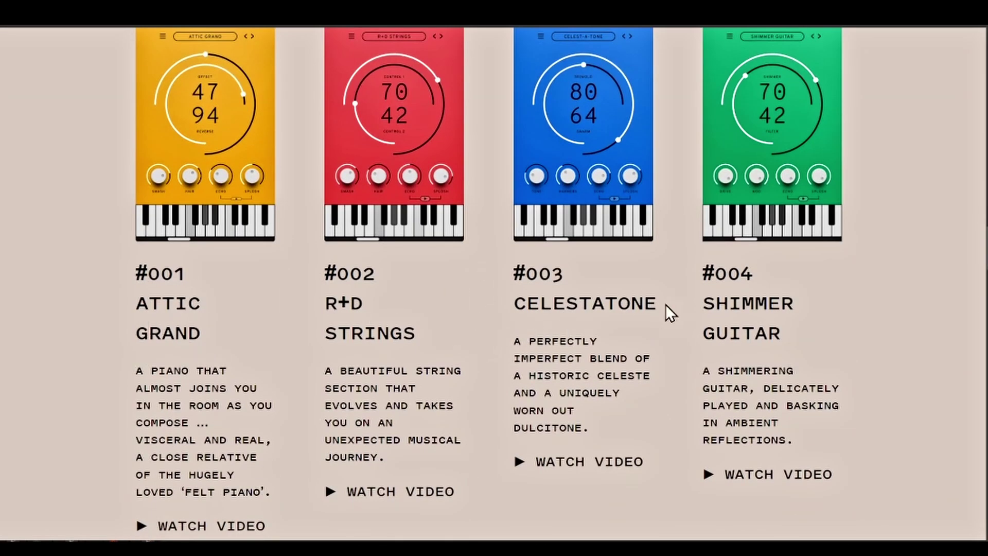
scroll(702, 336, down, 2)
scroll(700, 338, down, 4)
scroll(700, 337, up, 4)
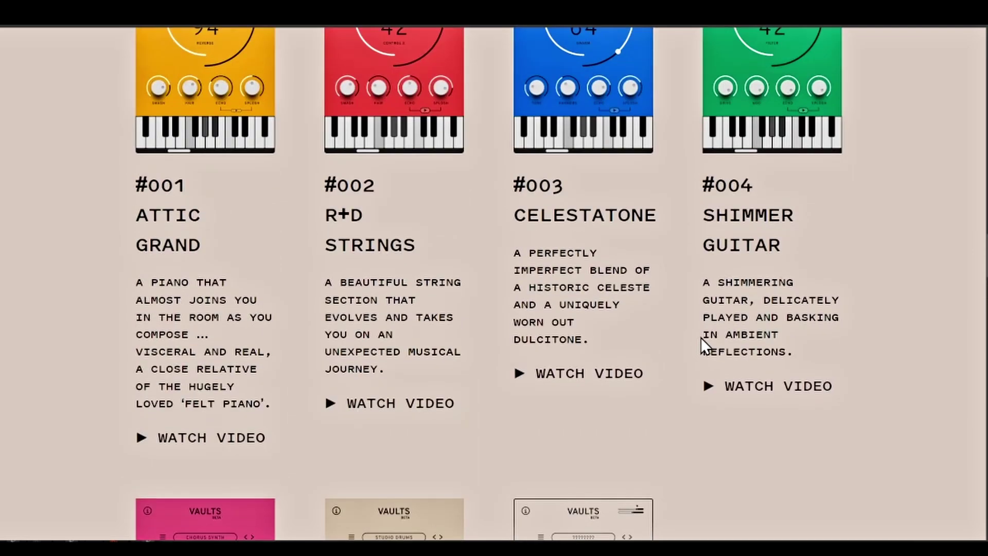
scroll(685, 327, down, 10)
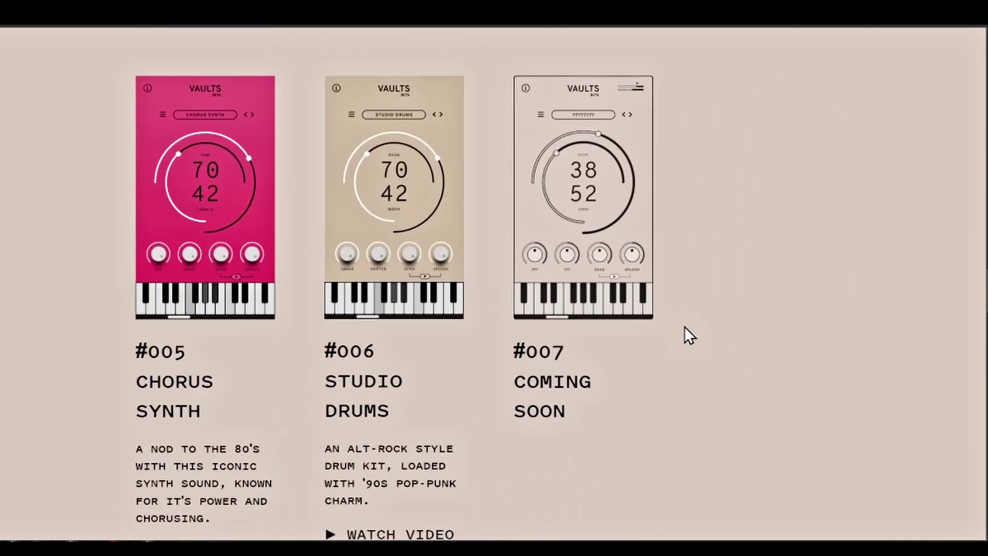
scroll(689, 333, down, 3)
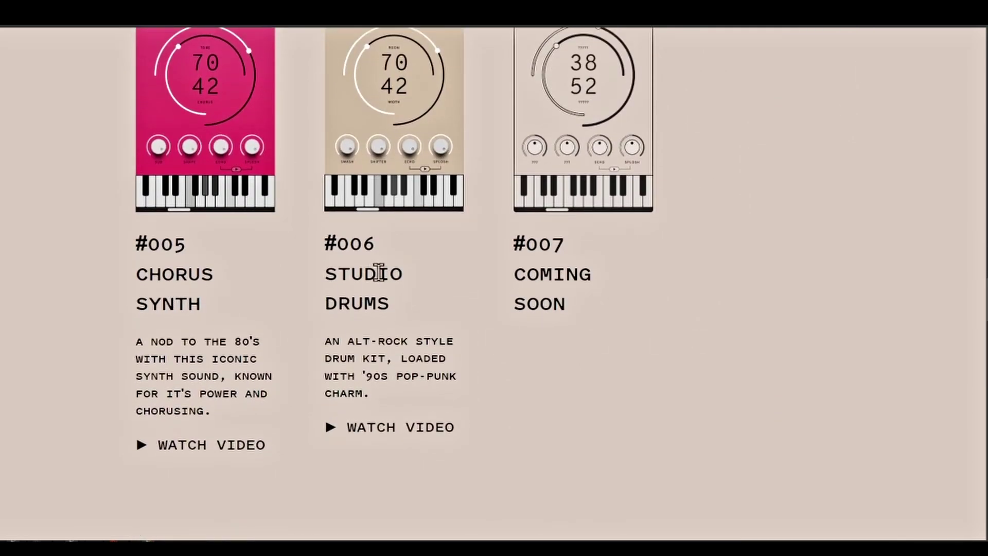
scroll(672, 308, up, 4)
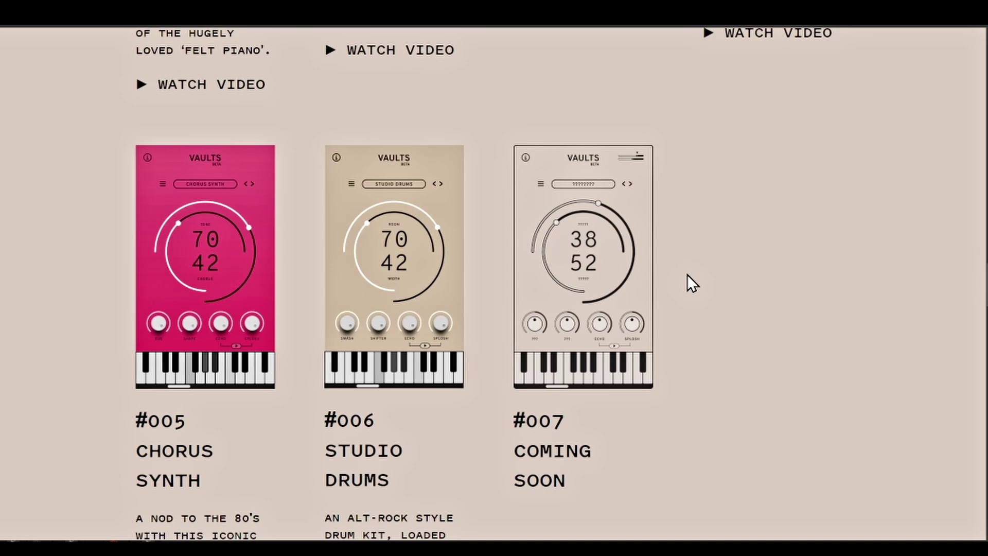
scroll(688, 283, up, 2)
scroll(688, 284, down, 5)
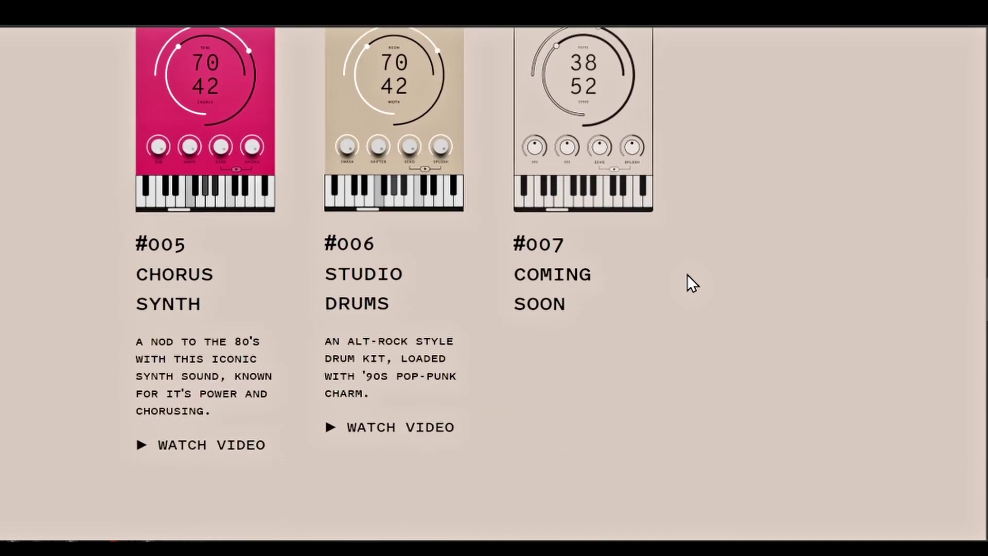
scroll(687, 283, down, 3)
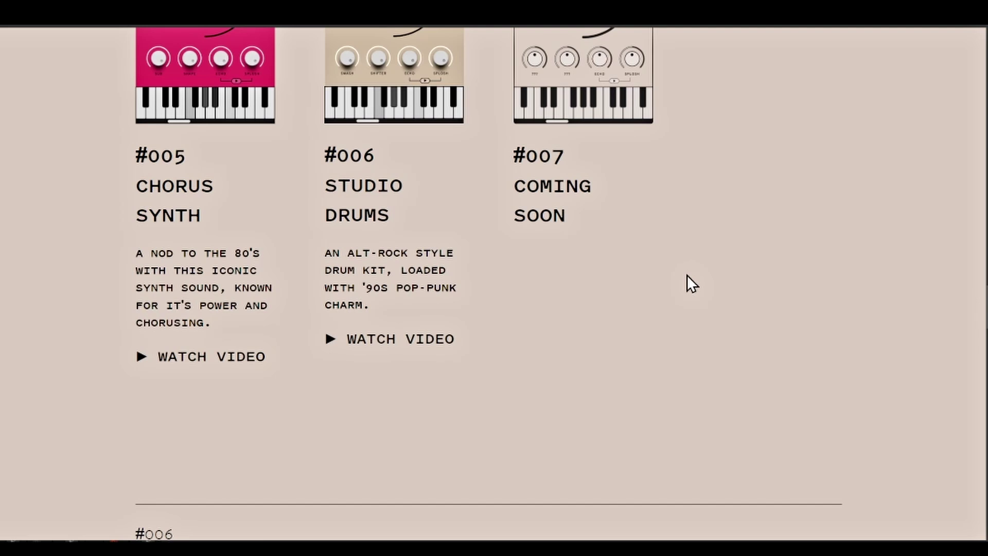
Step: Check the Studio Drums macro guide and the Vaults Beta system requirements
scroll(666, 286, down, 15)
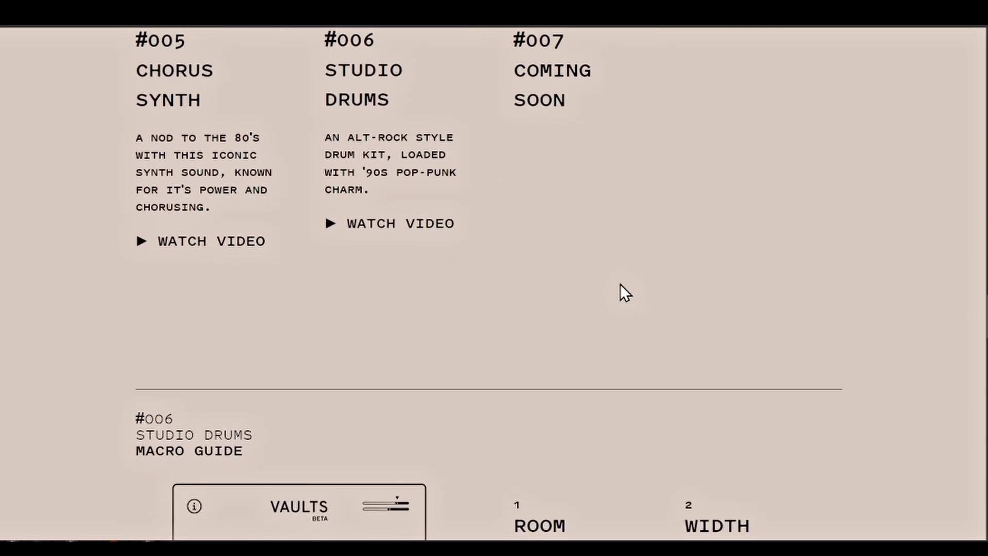
scroll(571, 276, down, 10)
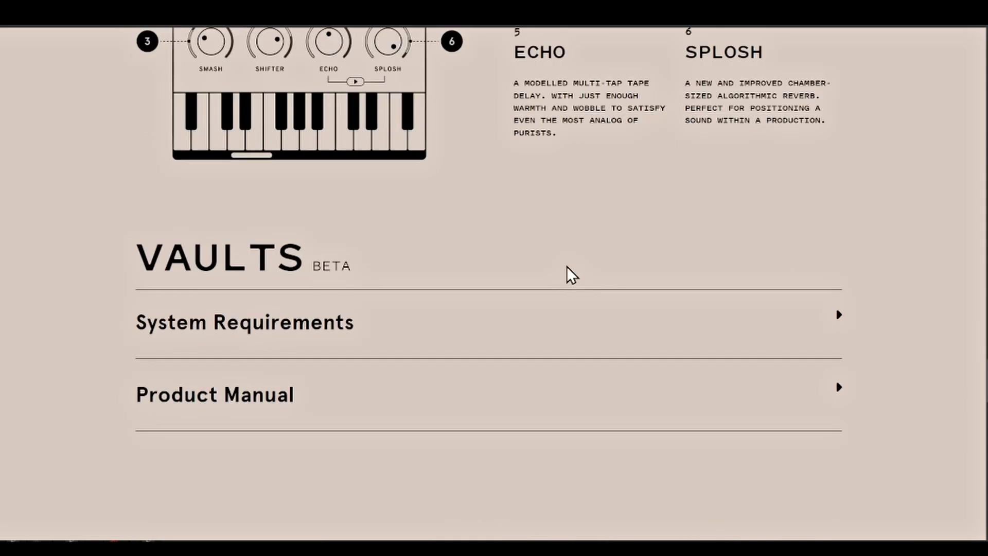
scroll(685, 317, down, 3)
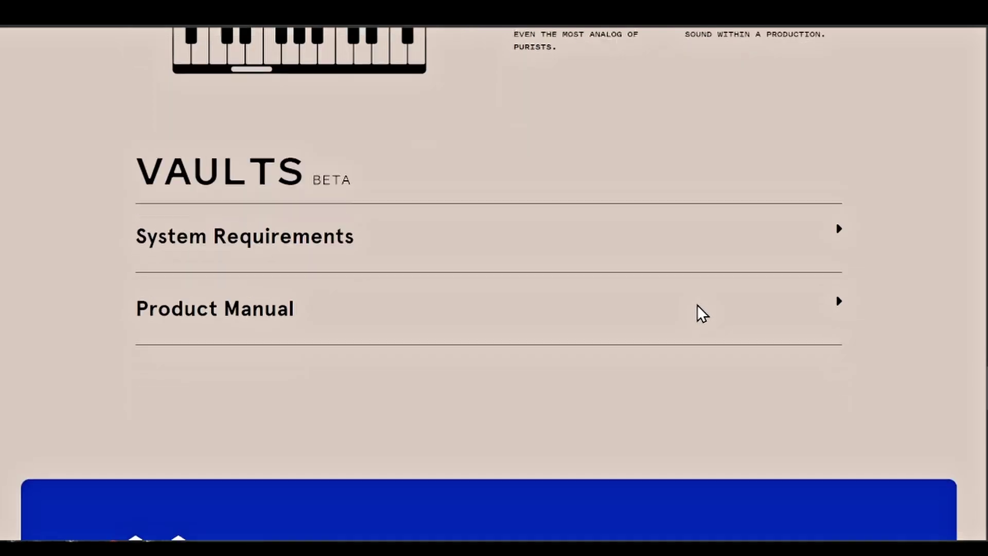
click(813, 251)
scroll(159, 311, down, 5)
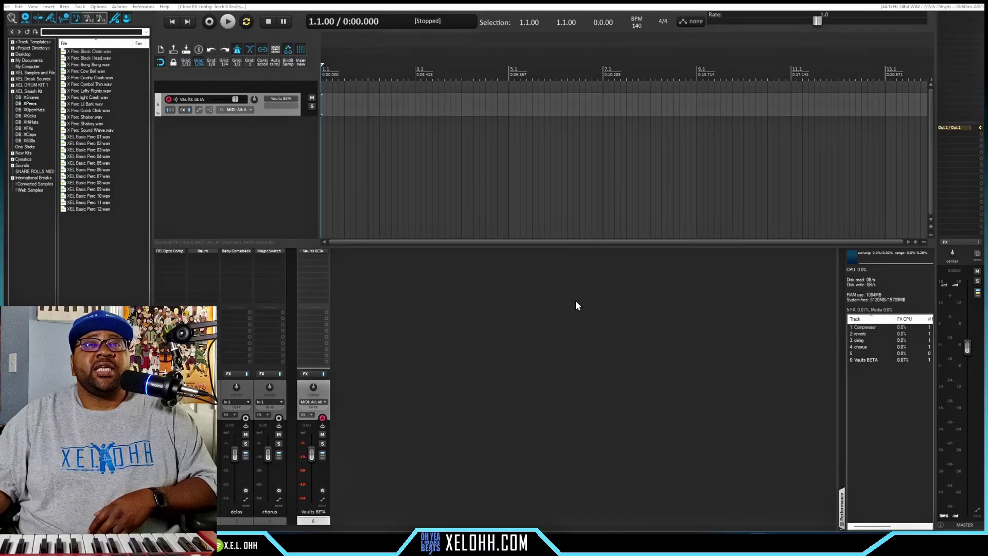
Step: Switch to REAPER, open the Vaults BETA plugin on its track and view its control guide overlay
click(281, 99)
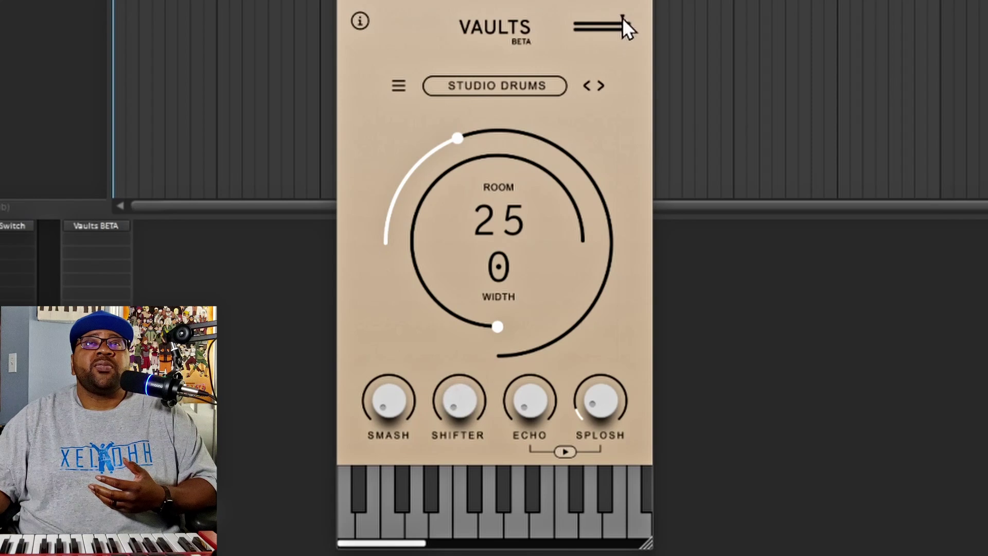
click(359, 23)
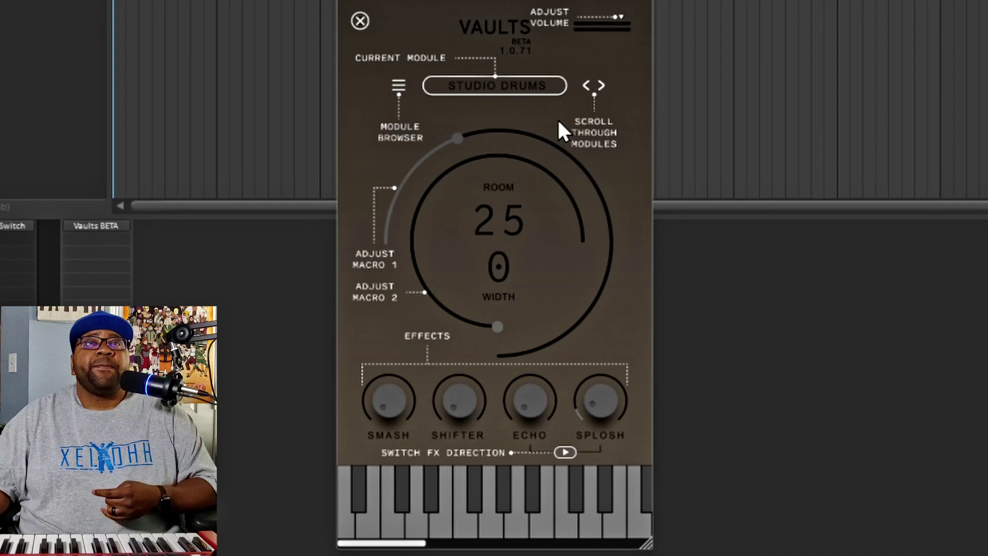
click(359, 20)
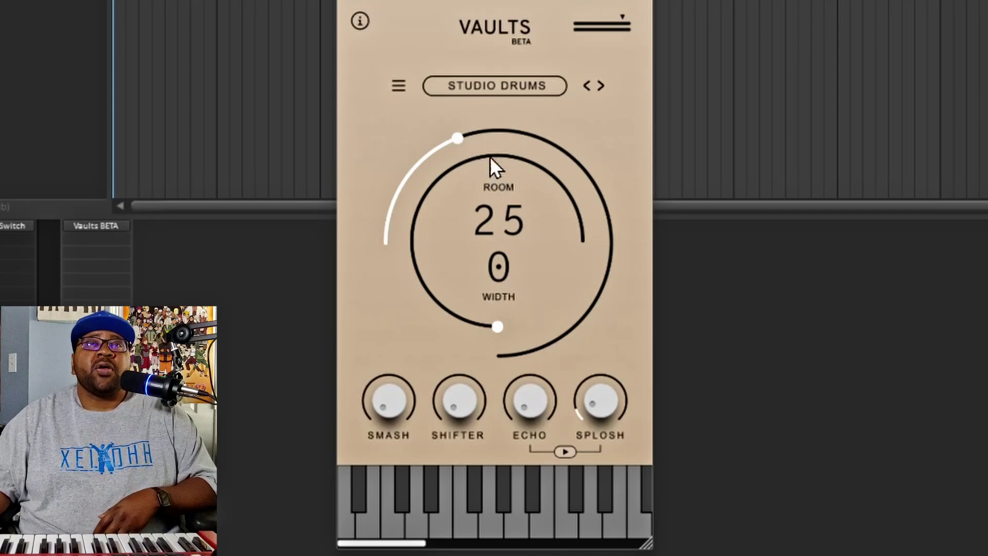
Step: Load the Attic Grand module from the plugin's module browser and return to its controls
click(395, 86)
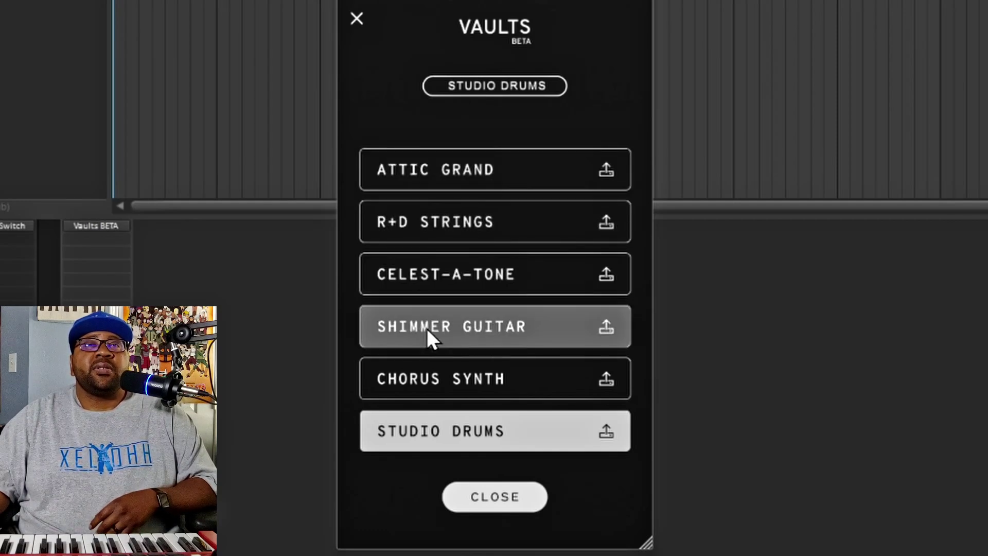
click(487, 176)
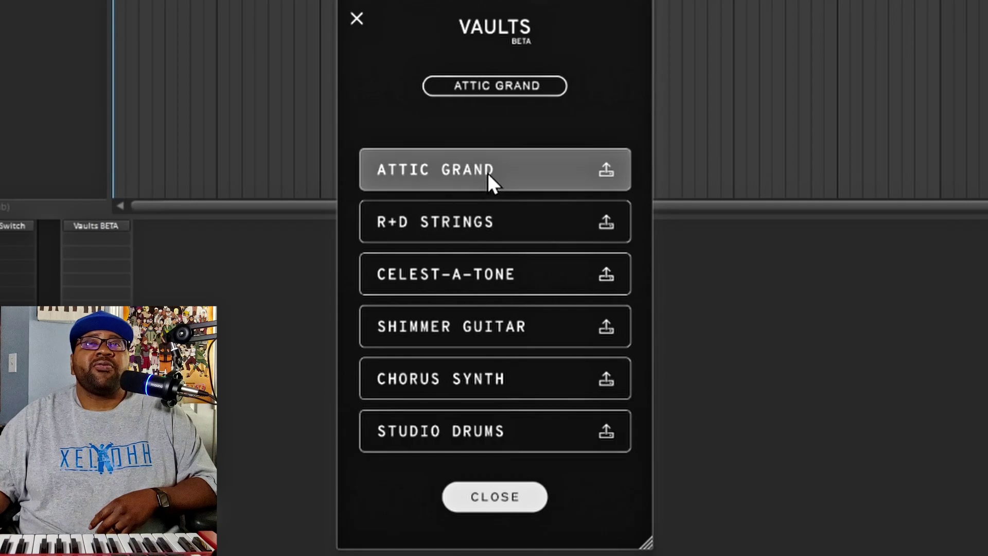
click(505, 497)
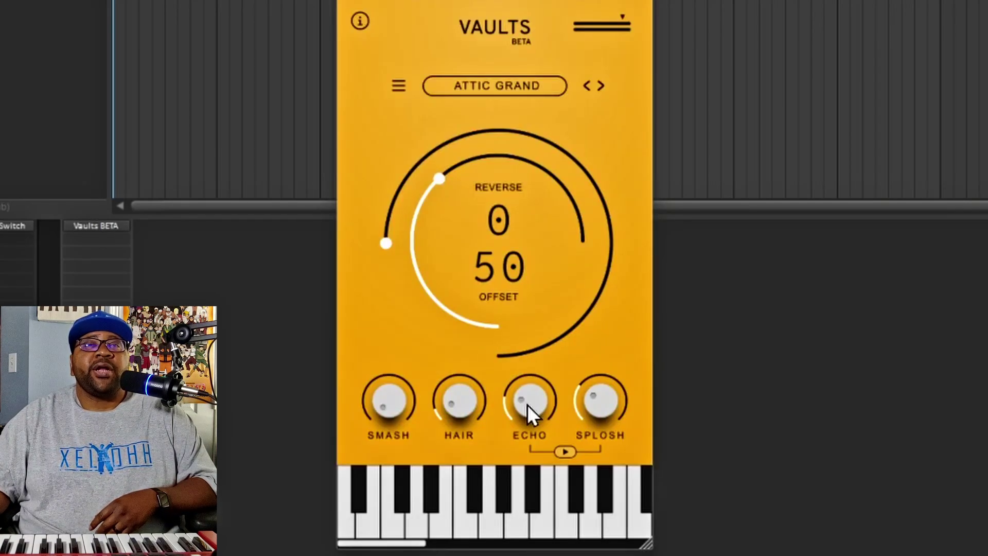
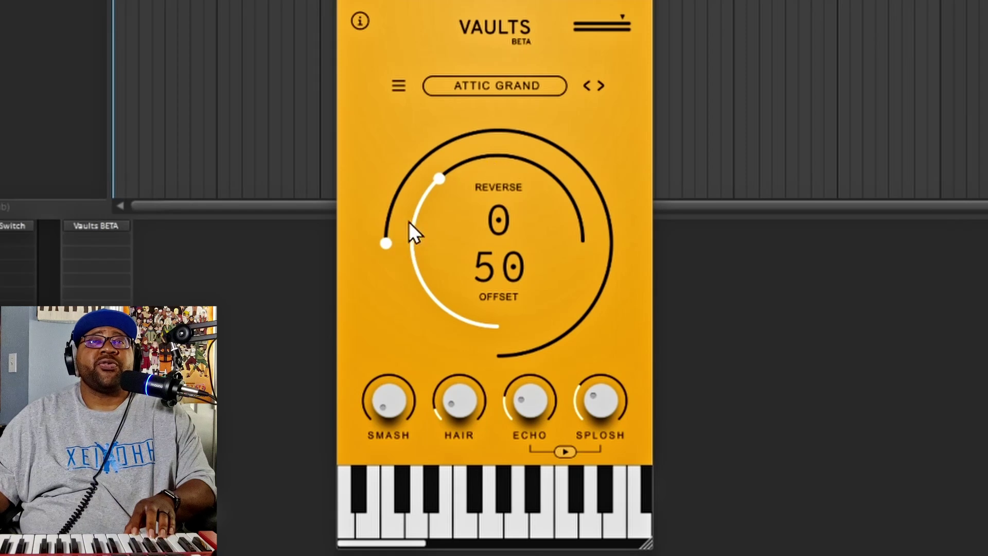
Step: Try out different Reverse and Offset amounts on Attic Grand, including Reverse at 100, and restore both to their defaults
drag(386, 241, 474, 115)
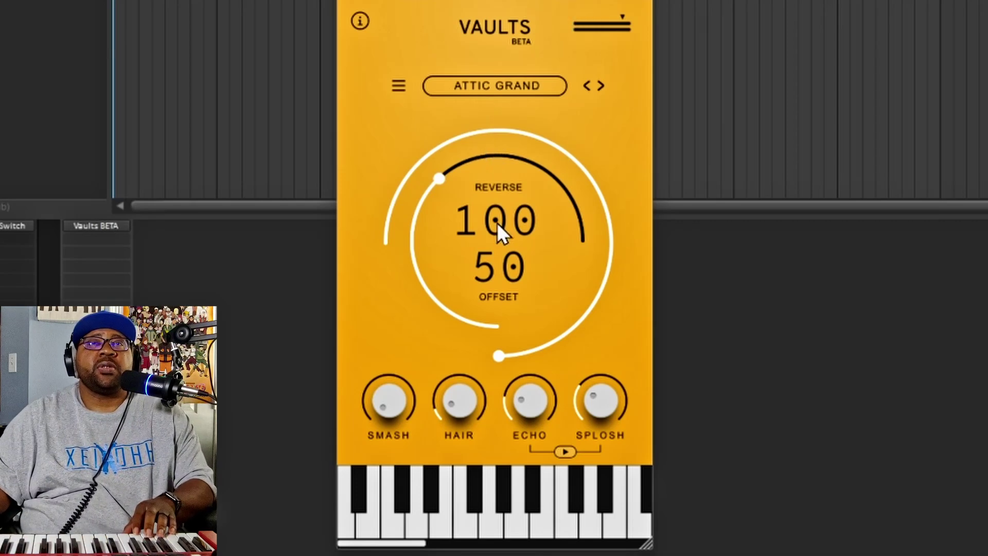
scroll(496, 223, down, 5)
scroll(495, 224, up, 3)
scroll(496, 225, down, 10)
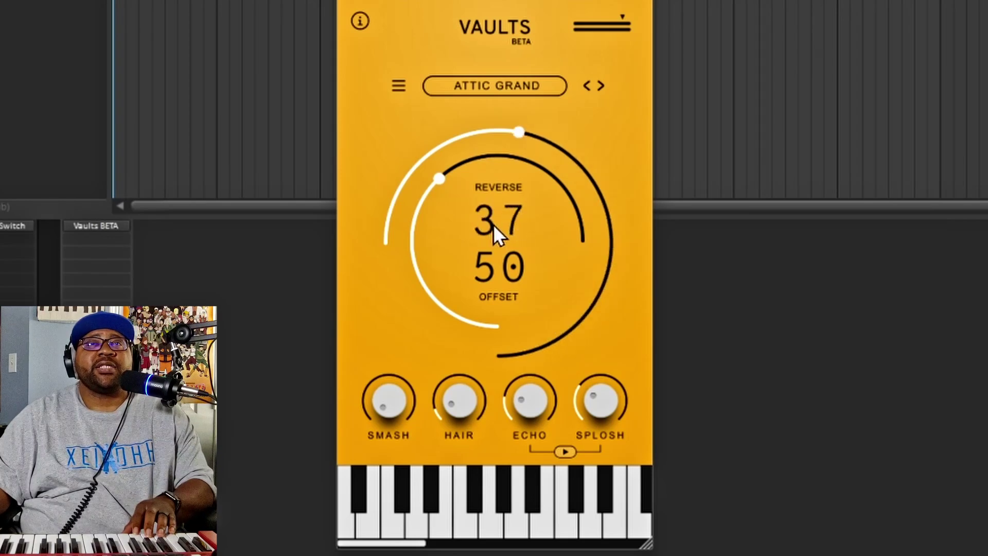
scroll(493, 225, down, 6)
scroll(493, 225, up, 2)
scroll(494, 225, down, 4)
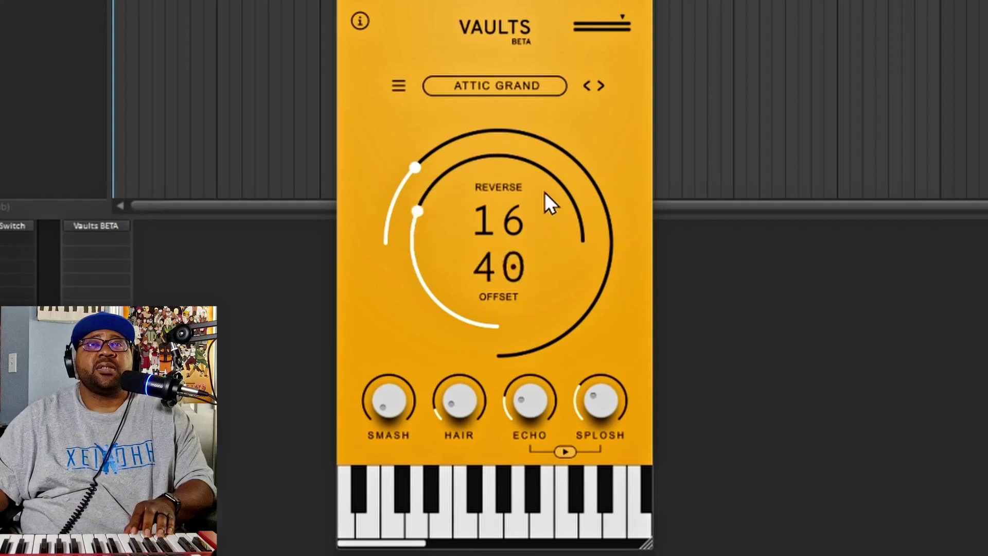
double_click(499, 225)
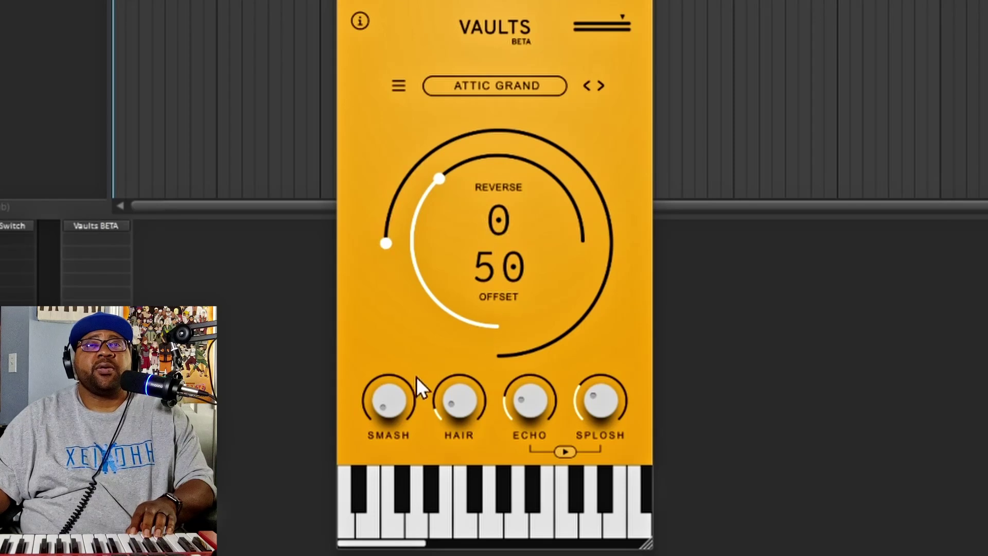
Step: Test the Smash, Hair and Splosh effects on Attic Grand, taking Splosh up to 97 and back down
drag(390, 410, 392, 461)
mouse_move(461, 404)
mouse_down()
mouse_move(472, 377)
mouse_move(465, 298)
mouse_move(458, 389)
mouse_up()
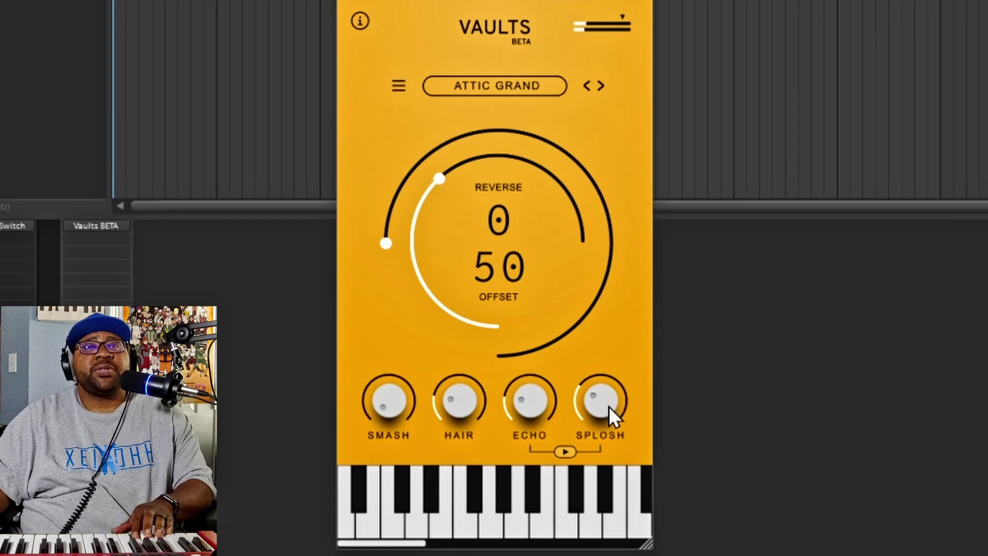
drag(605, 403, 599, 325)
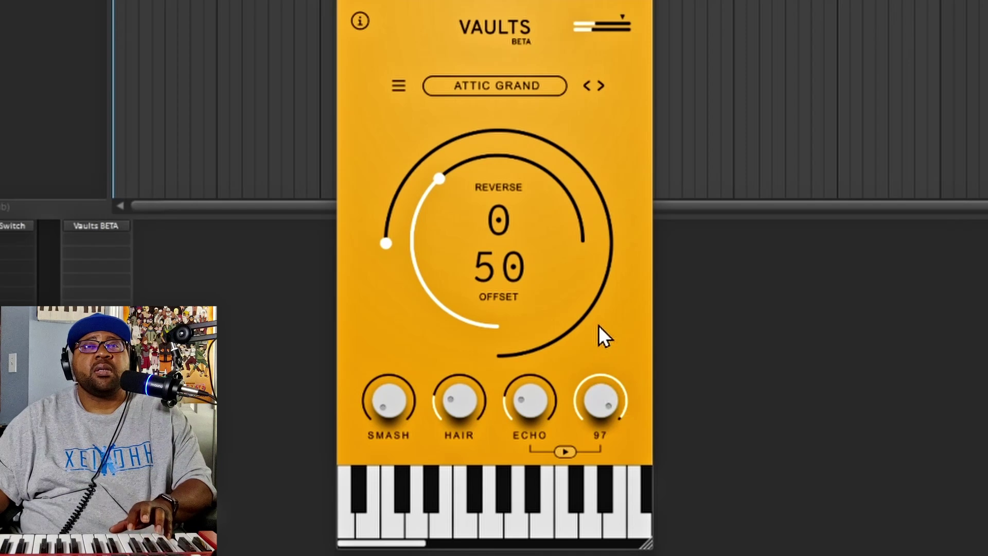
drag(597, 325, 597, 392)
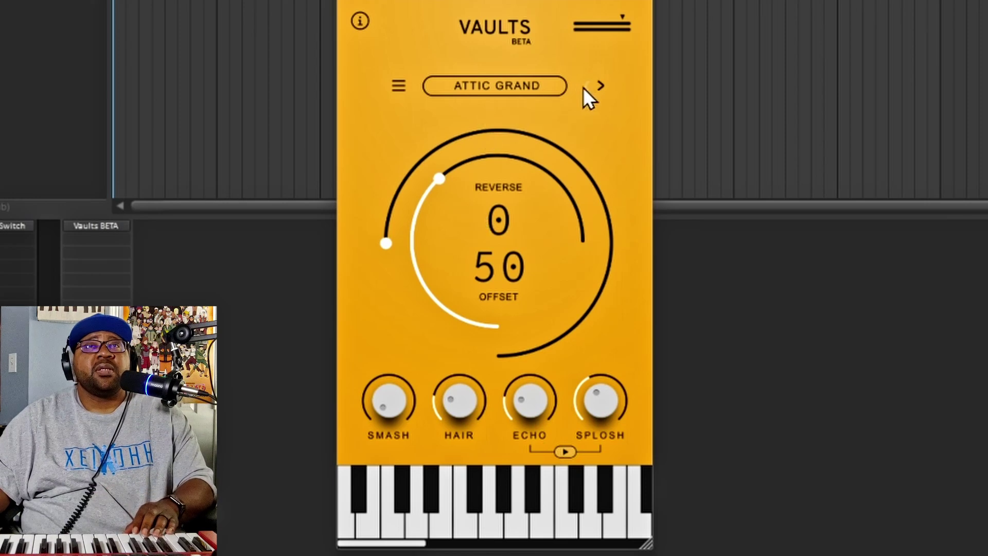
Step: Change to the R+D Strings module and shift its on-screen keyboard toward the higher, playable keys
click(603, 87)
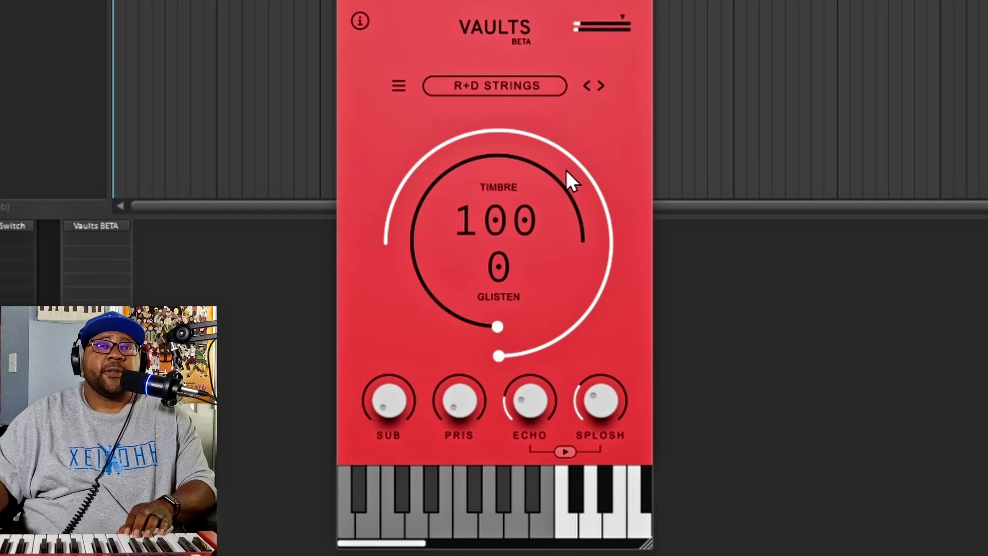
click(461, 526)
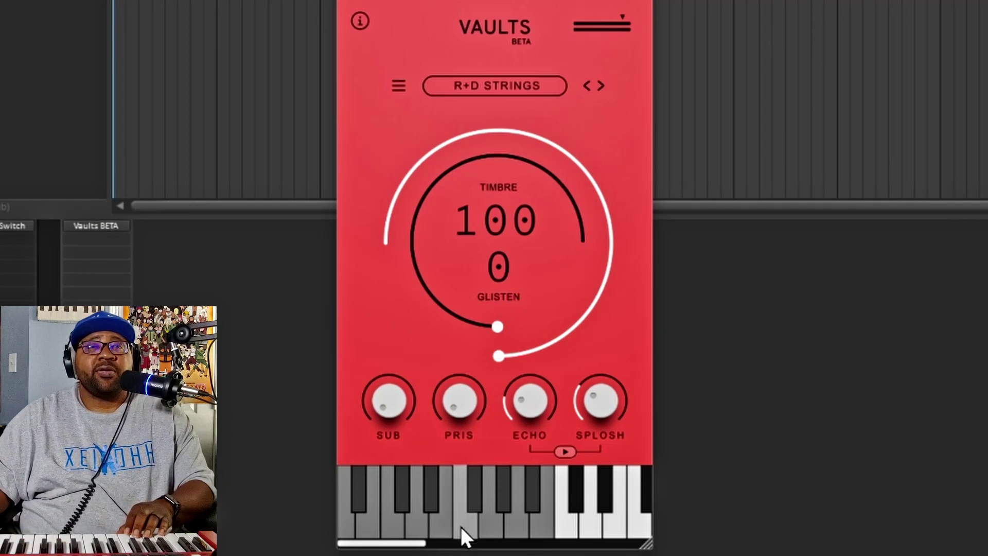
click(506, 512)
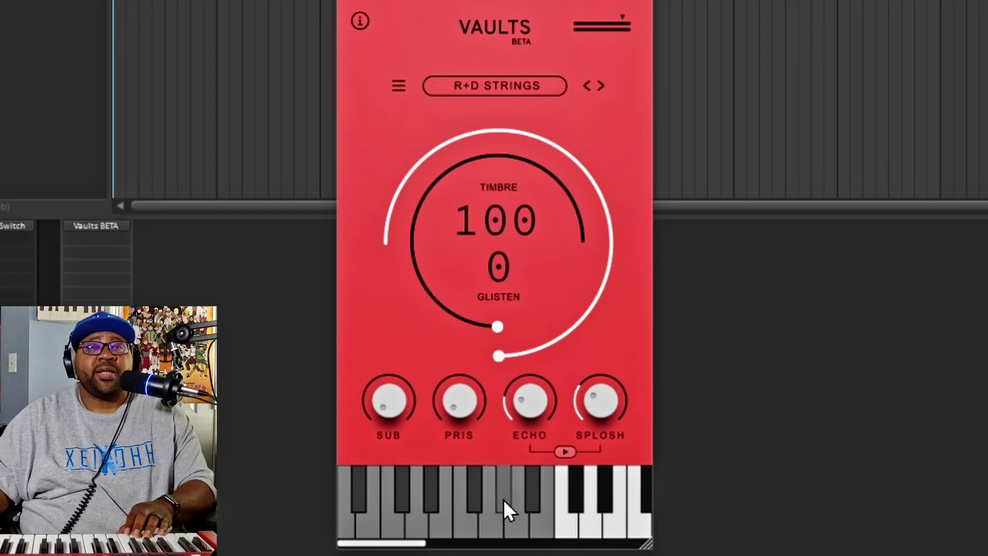
drag(402, 547, 450, 532)
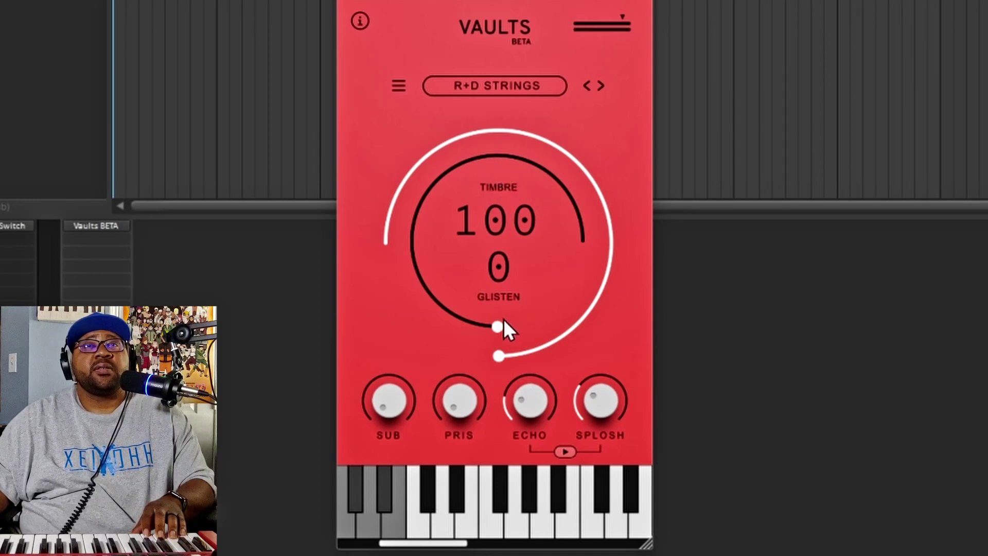
Step: Raise the Glisten macro of R+D Strings to 46
drag(498, 325, 475, 271)
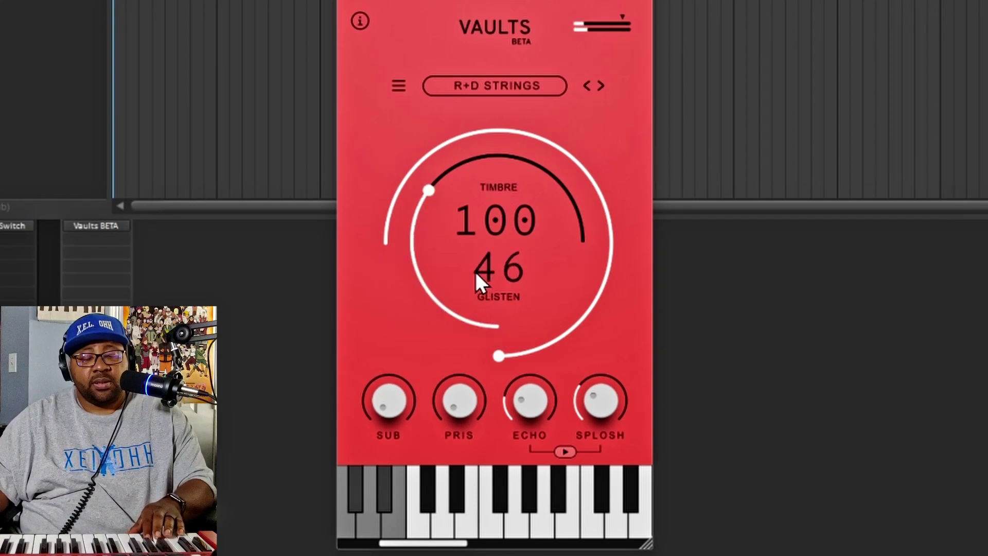
Step: Raise Glisten to 81, Sub to its maximum and Pris to about halfway on R+D Strings
drag(476, 271, 478, 231)
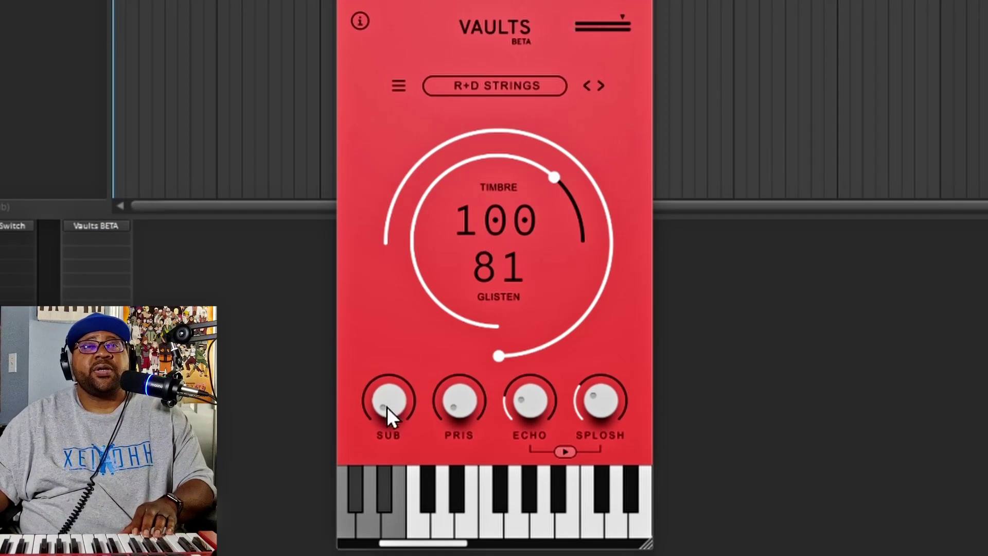
drag(391, 405, 401, 329)
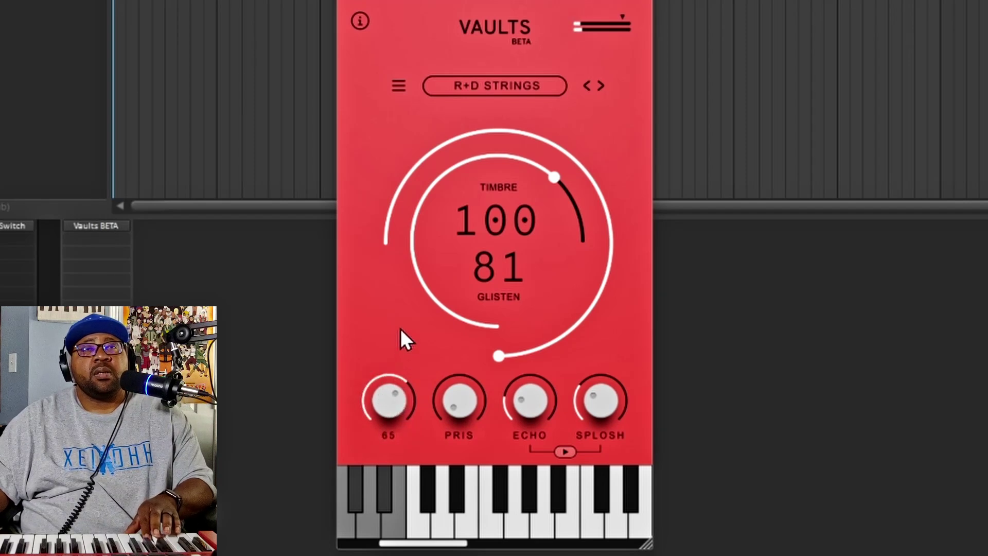
drag(396, 397, 394, 371)
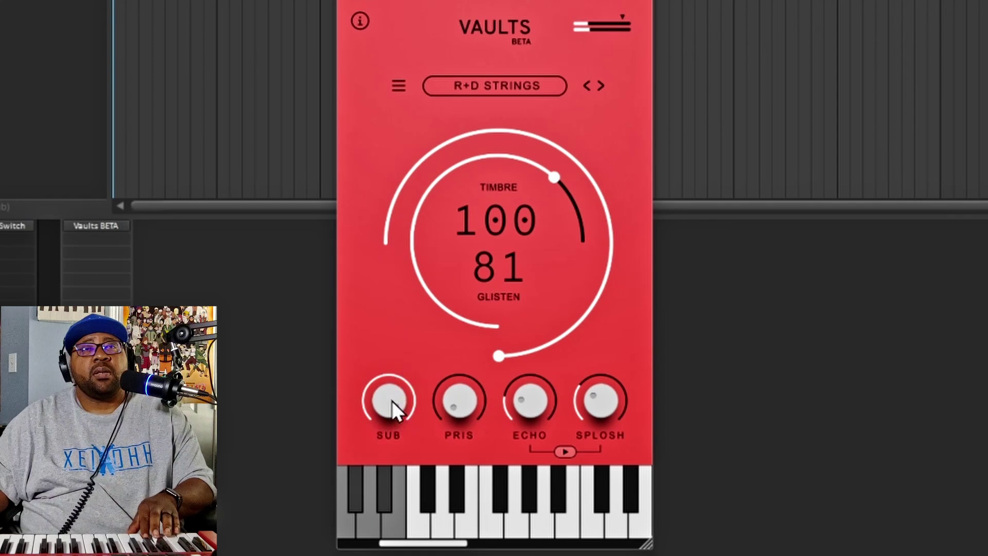
drag(471, 406, 470, 351)
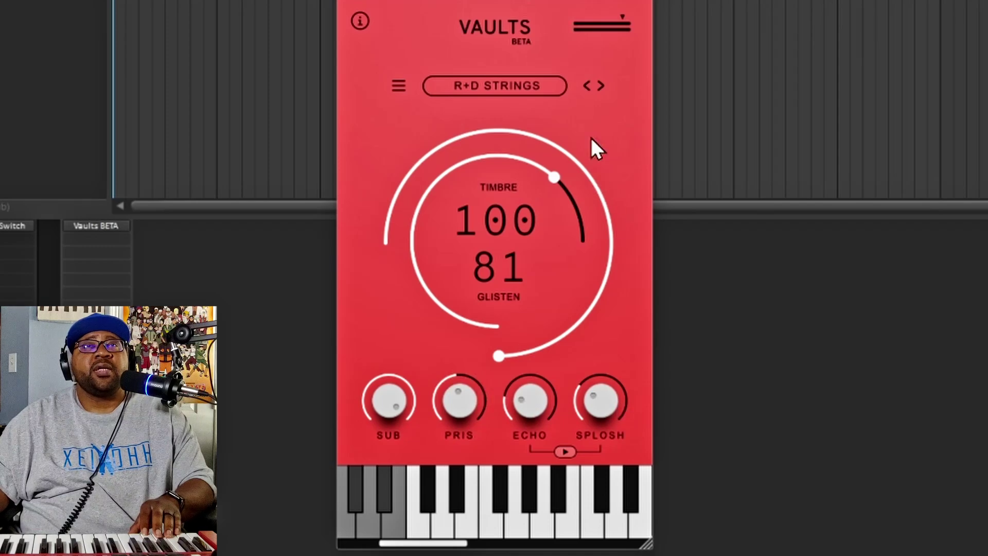
Step: Change to the Celest-A-Tone module and raise Tremolo to 100 and Swarm to 88
click(602, 85)
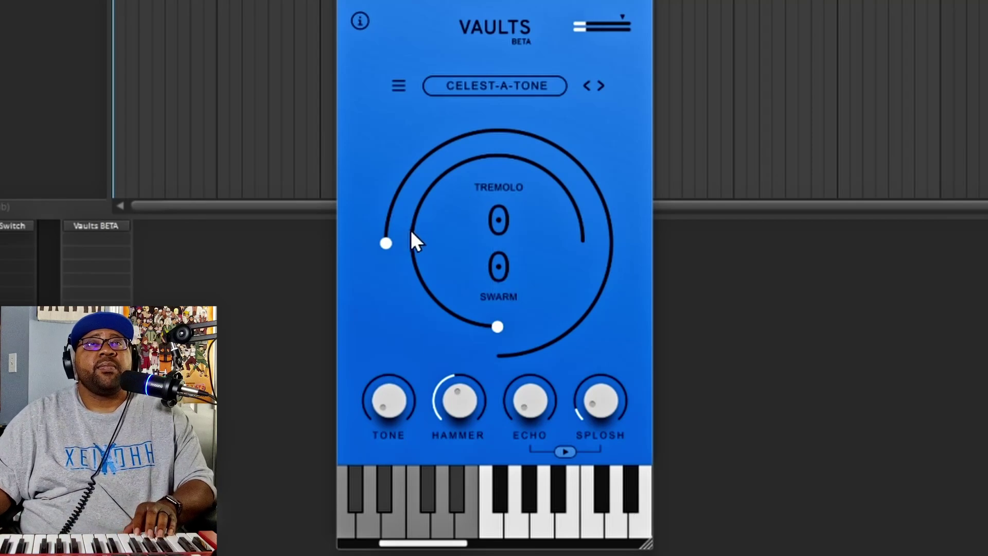
drag(393, 246, 460, 124)
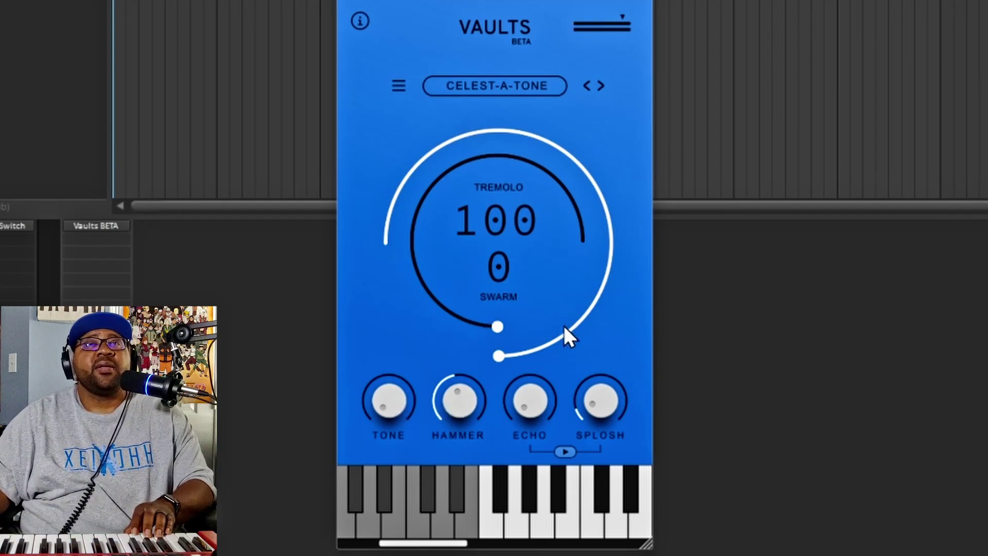
drag(500, 321, 491, 220)
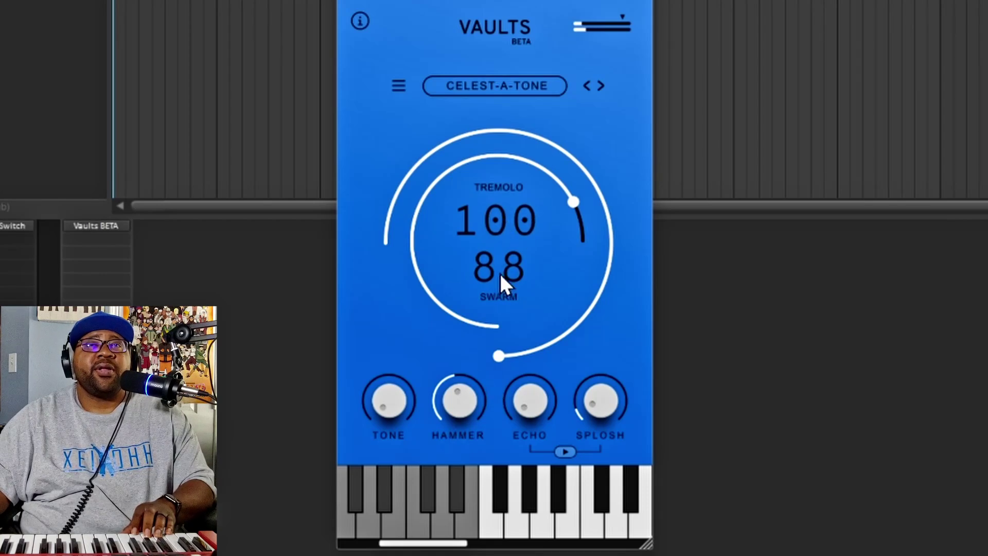
Step: Return Swarm and Tremolo to 0 on Celest-A-Tone and try out its Tone and Hammer effects
scroll(500, 273, down, 3)
scroll(498, 271, down, 10)
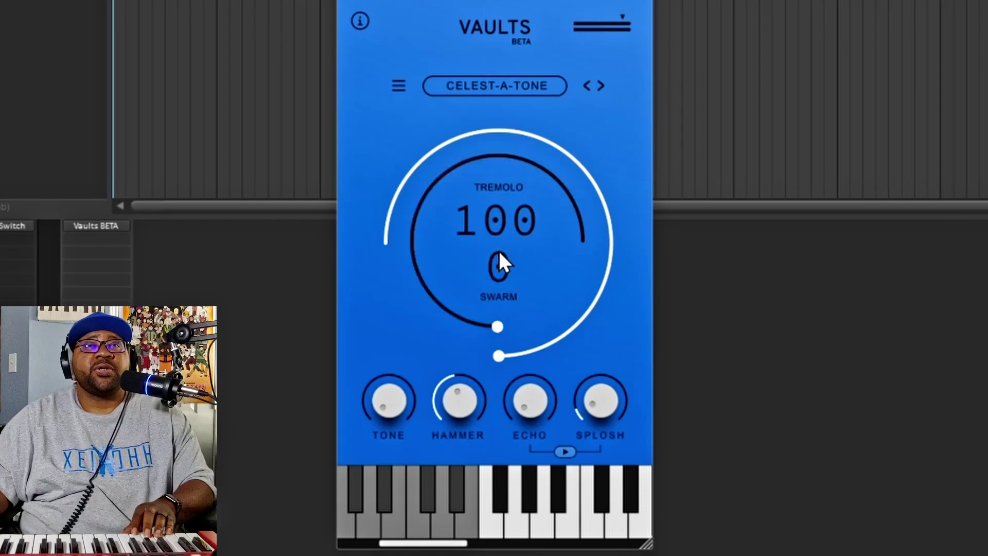
scroll(492, 224, down, 10)
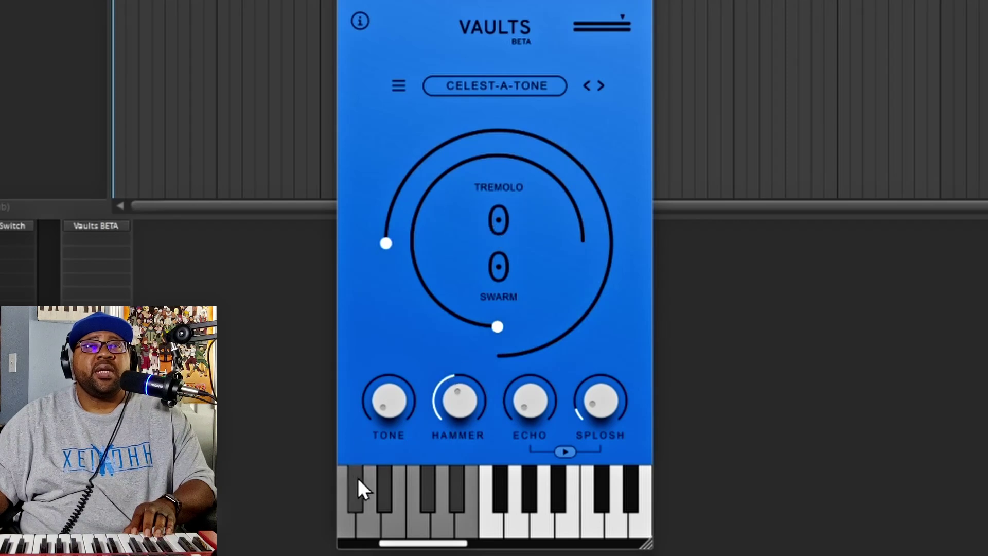
drag(390, 386, 396, 421)
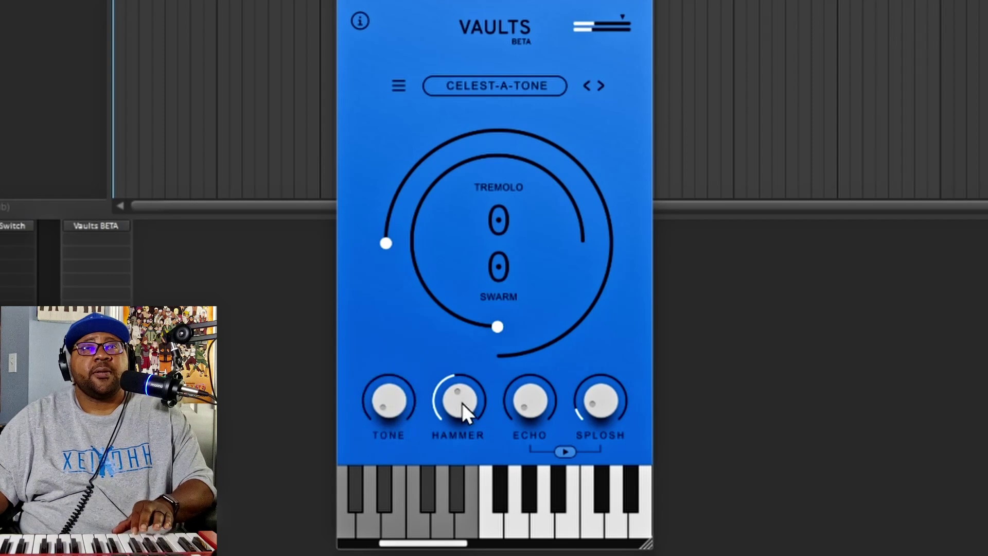
mouse_move(466, 403)
mouse_down()
mouse_move(460, 319)
mouse_move(464, 463)
mouse_move(458, 411)
mouse_up()
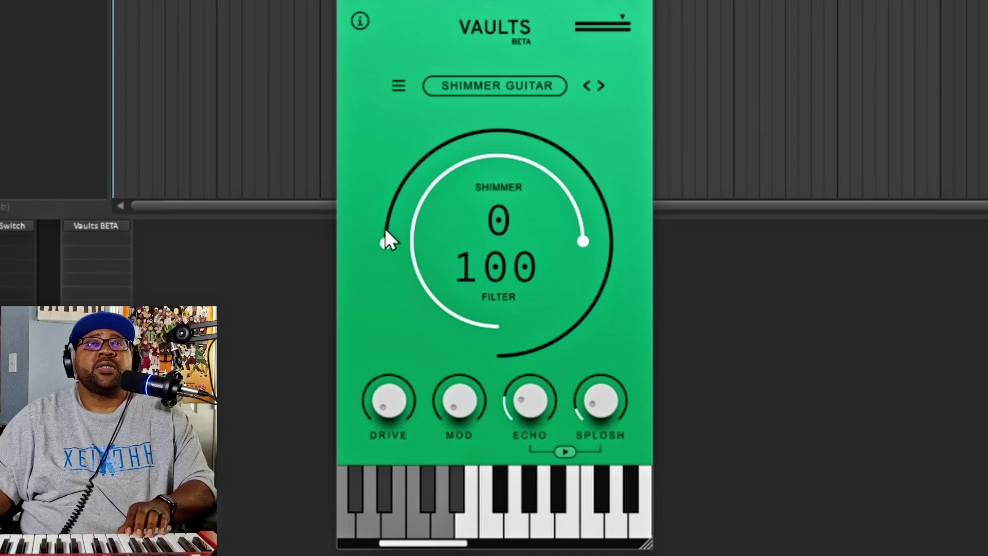
Step: Try out Shimmer at 70 and Filter at 37 on Shimmer Guitar, and bring both down to 0
scroll(392, 239, up, 5)
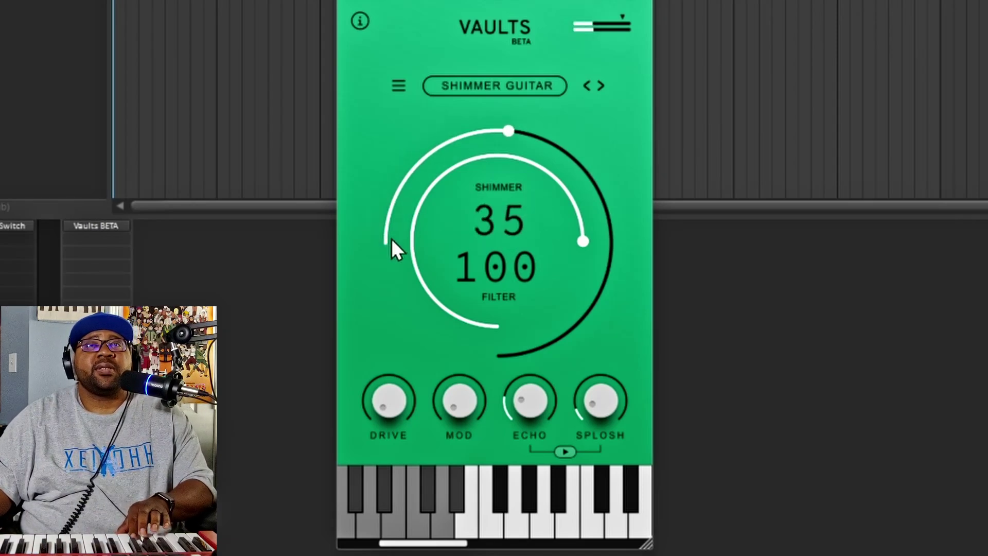
scroll(391, 238, up, 7)
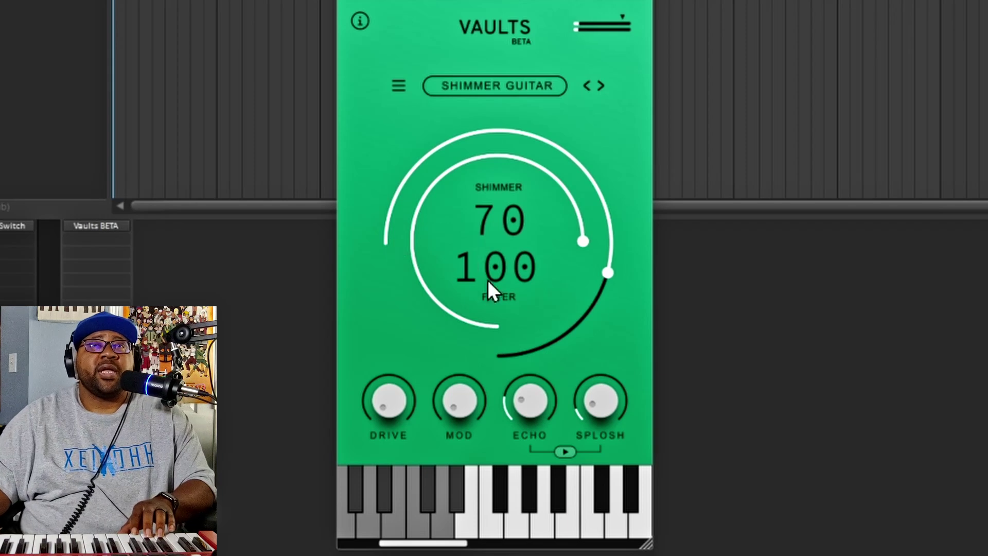
scroll(488, 281, down, 10)
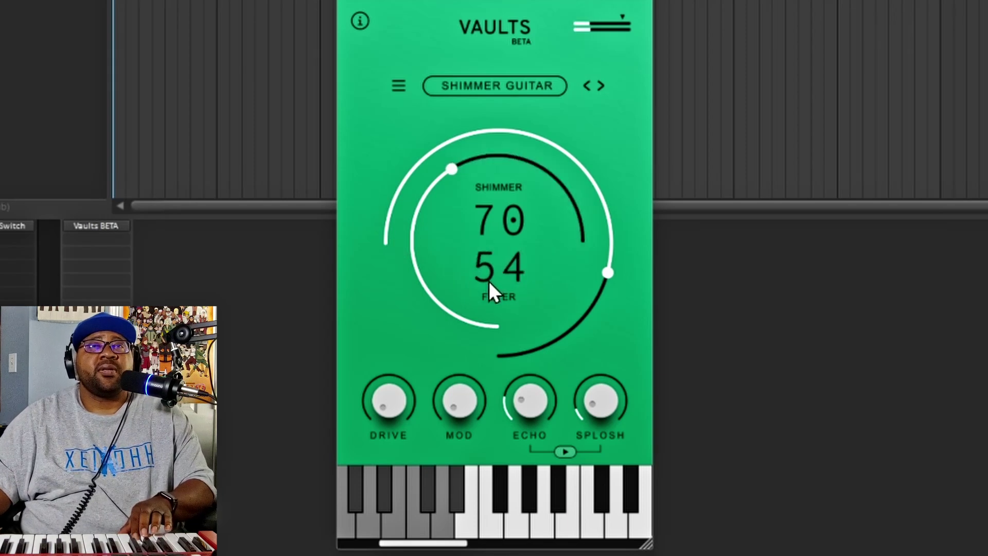
scroll(489, 281, down, 4)
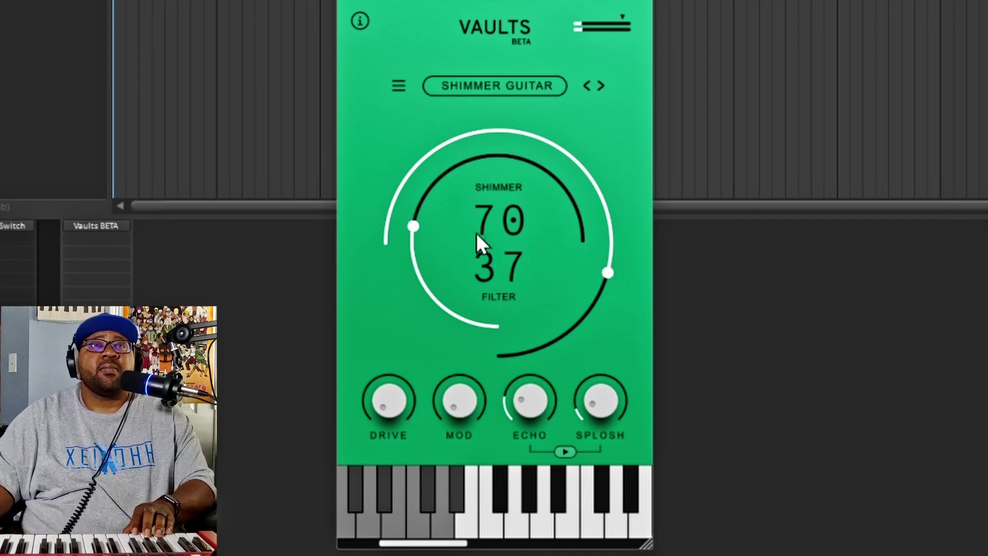
drag(440, 160, 415, 196)
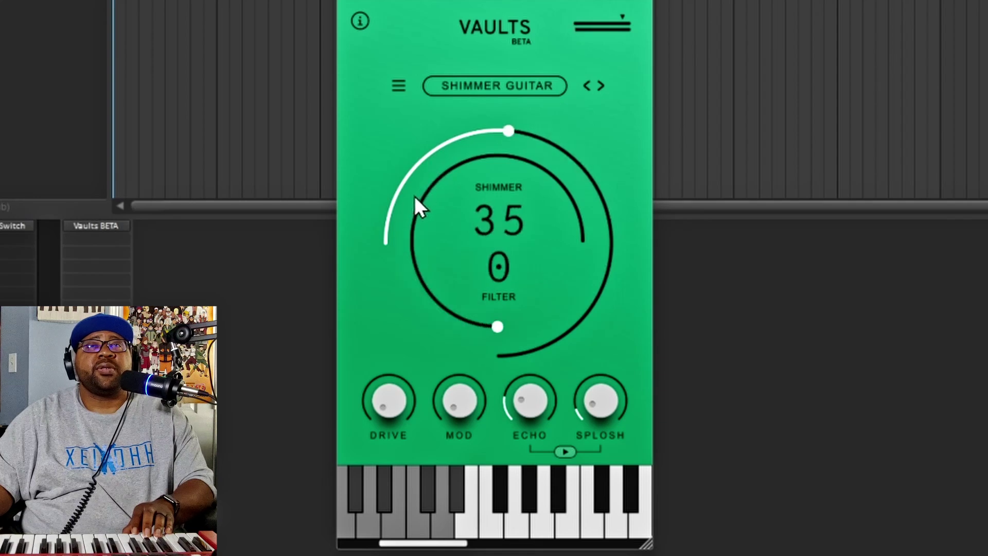
double_click(493, 218)
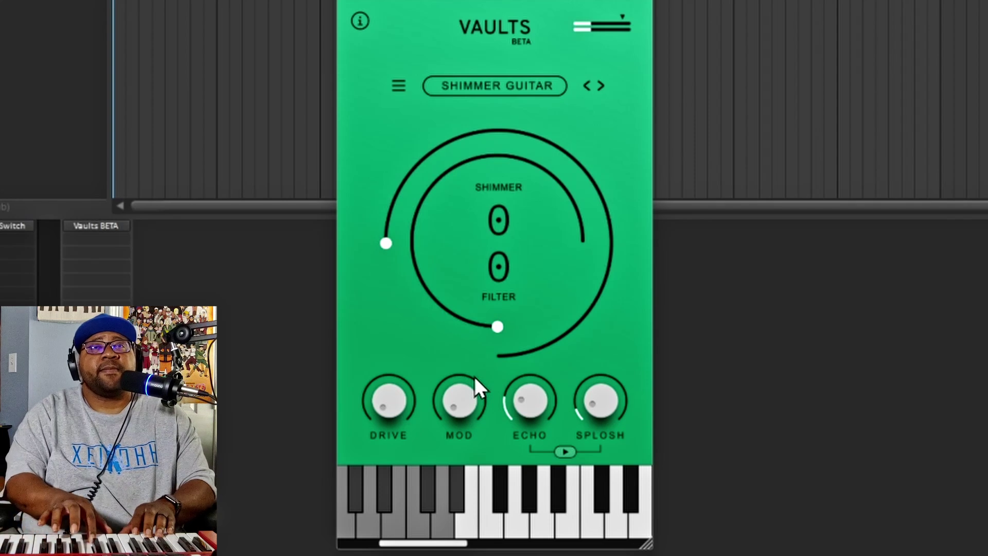
Step: Test the Drive and Mod effects on Shimmer Guitar and turn both back to their minimum
drag(396, 395, 389, 343)
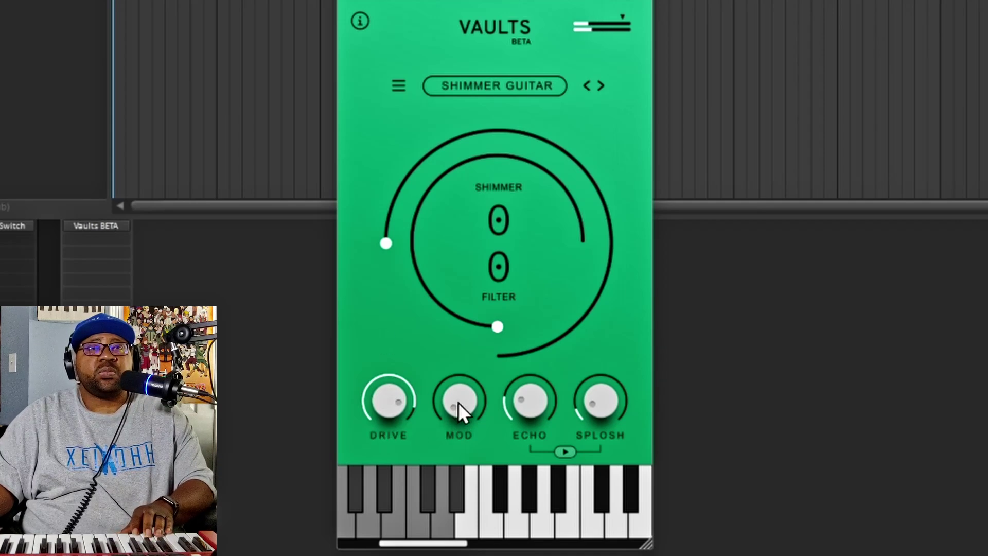
drag(399, 404, 394, 510)
drag(463, 418, 465, 379)
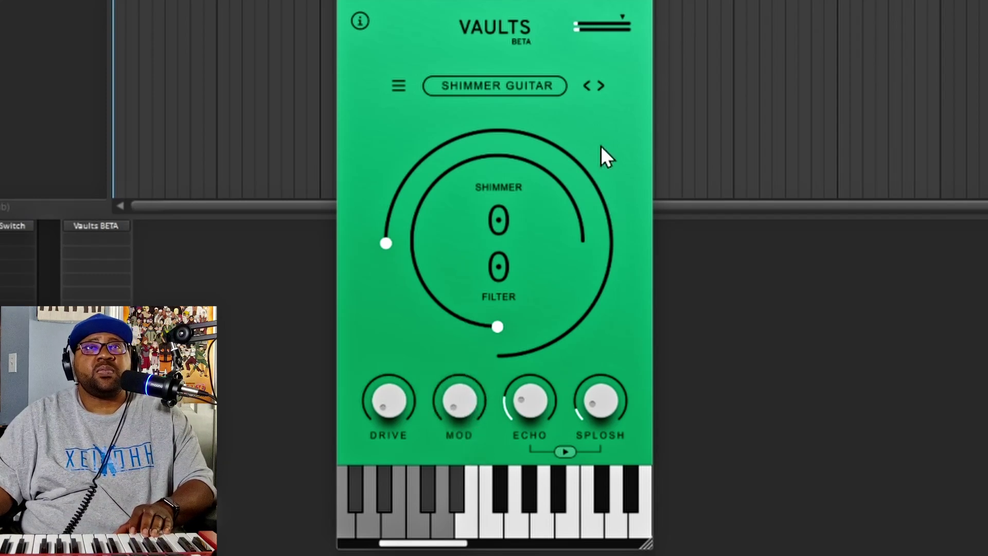
Step: Change to the Chorus Synth module, turn Shape fully up and lower Tone to 33
click(603, 89)
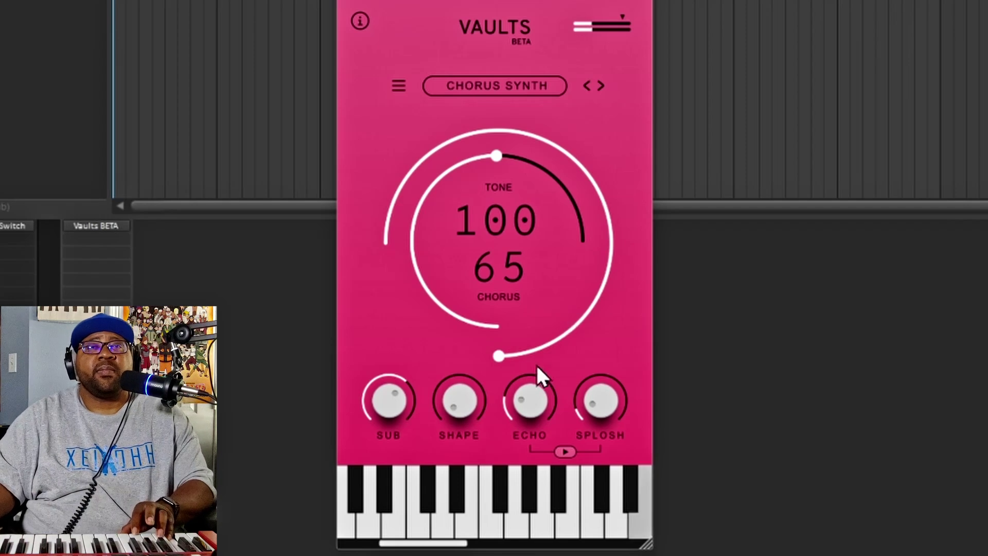
drag(460, 409, 451, 291)
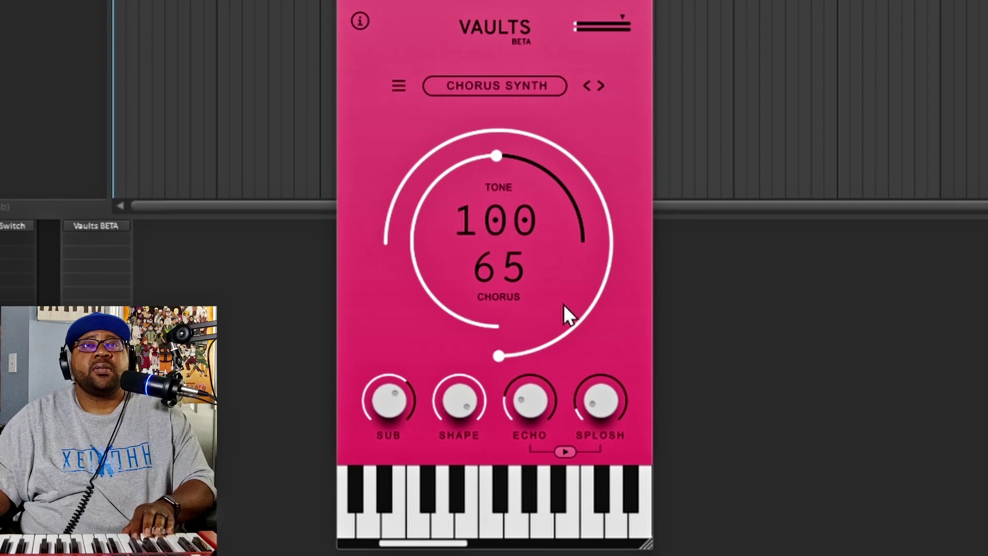
drag(550, 334, 566, 280)
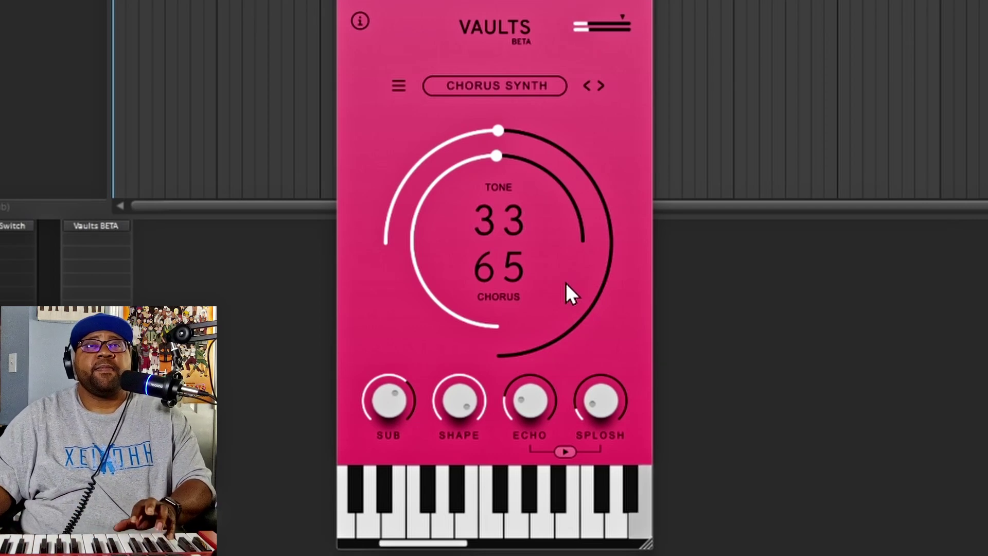
Step: Change to the Studio Drums module and try out its Smash and Shifter effects, returning both to their minimum
click(601, 86)
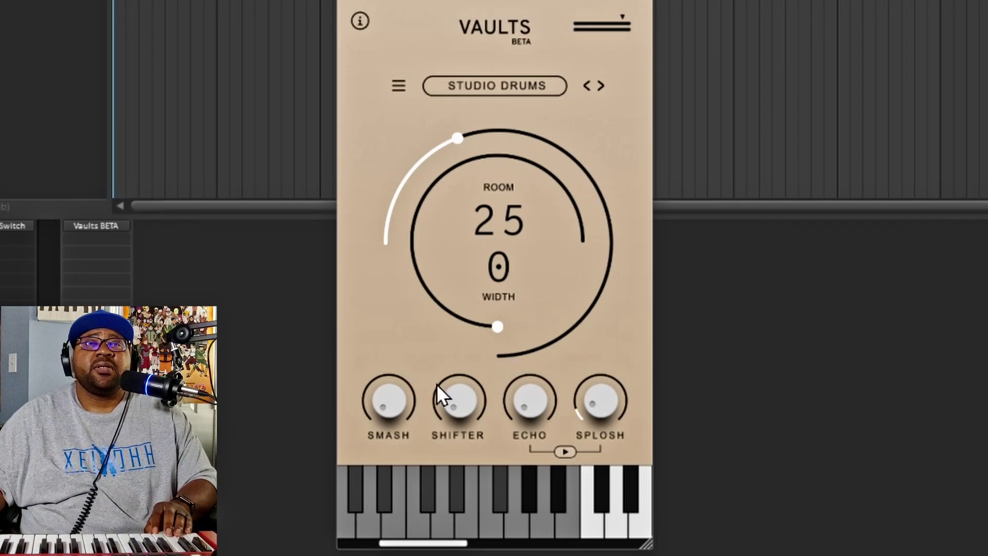
drag(387, 407, 386, 435)
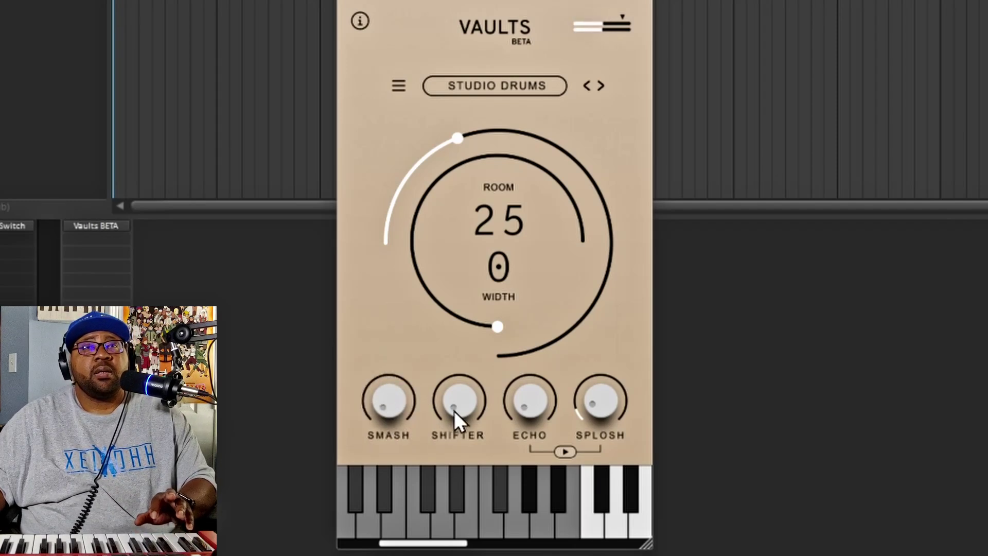
drag(459, 405, 449, 430)
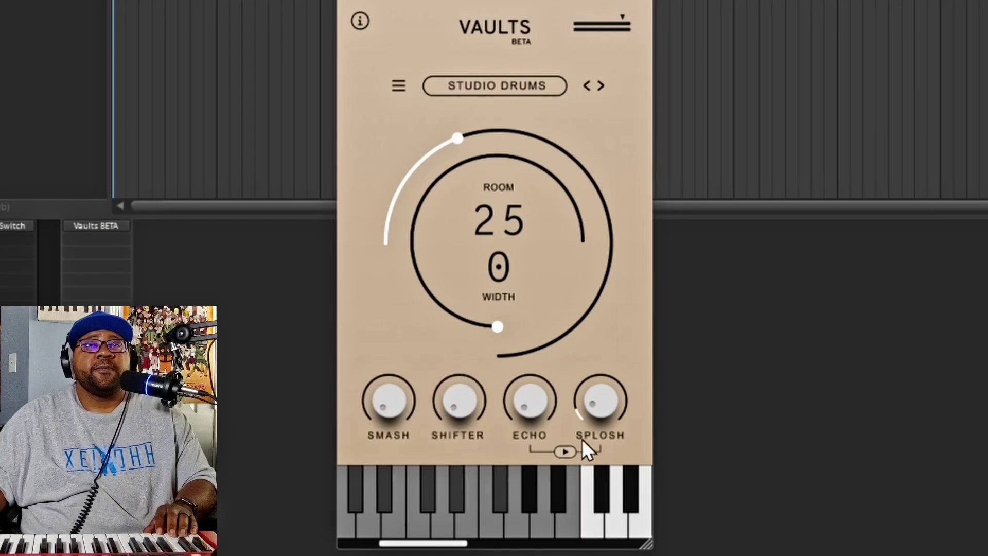
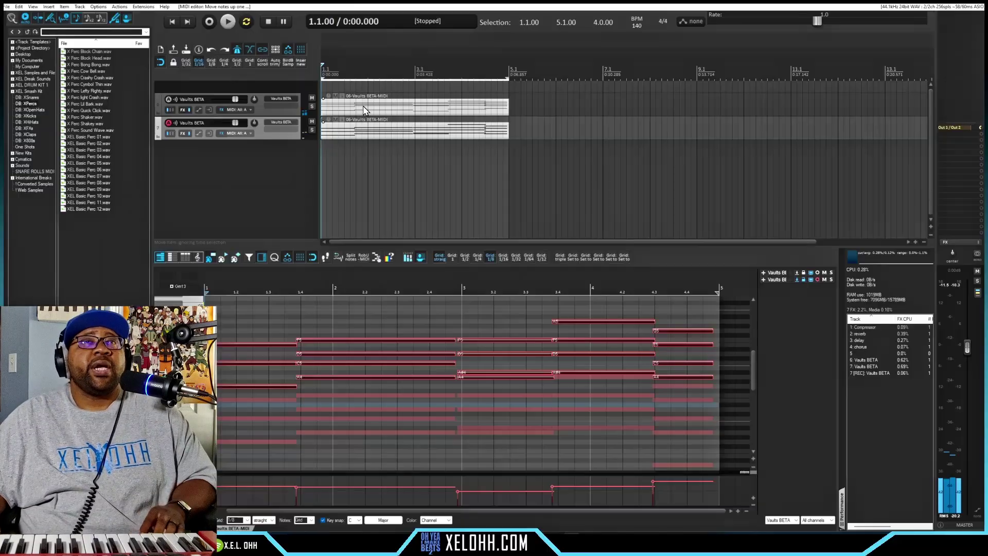
Step: Quantize all the chord notes to the grid at 100% strength, adjusting both position and note end
click(362, 111)
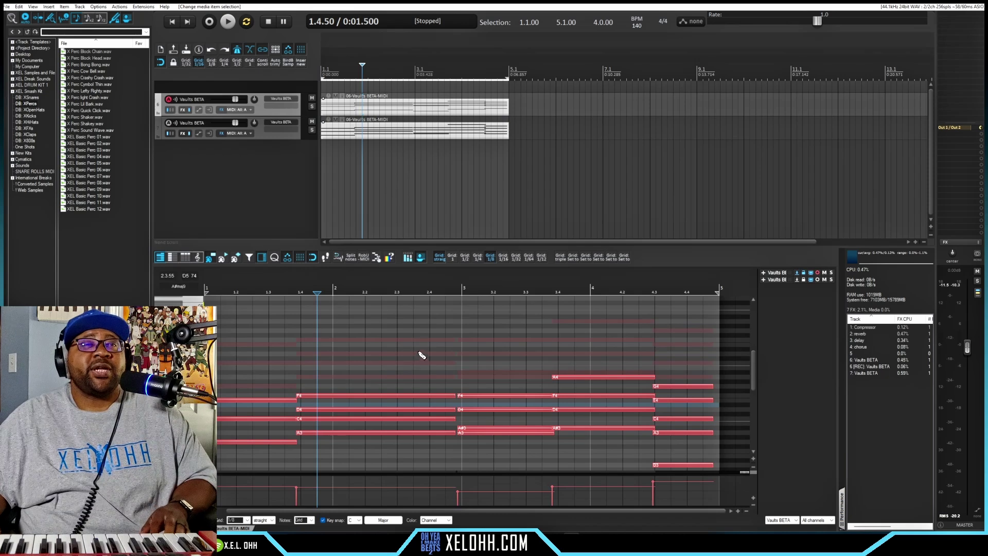
scroll(503, 361, down, 5)
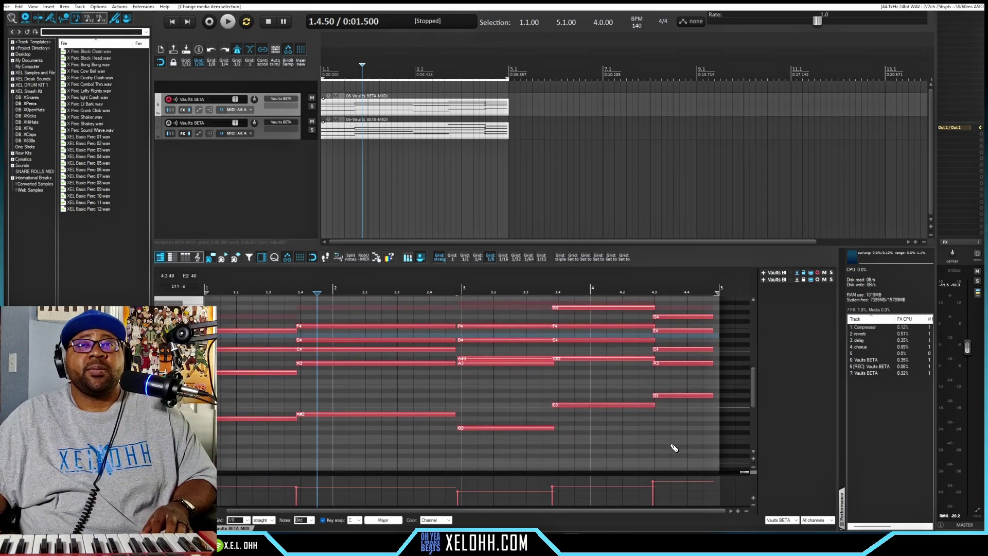
drag(675, 448, 262, 302)
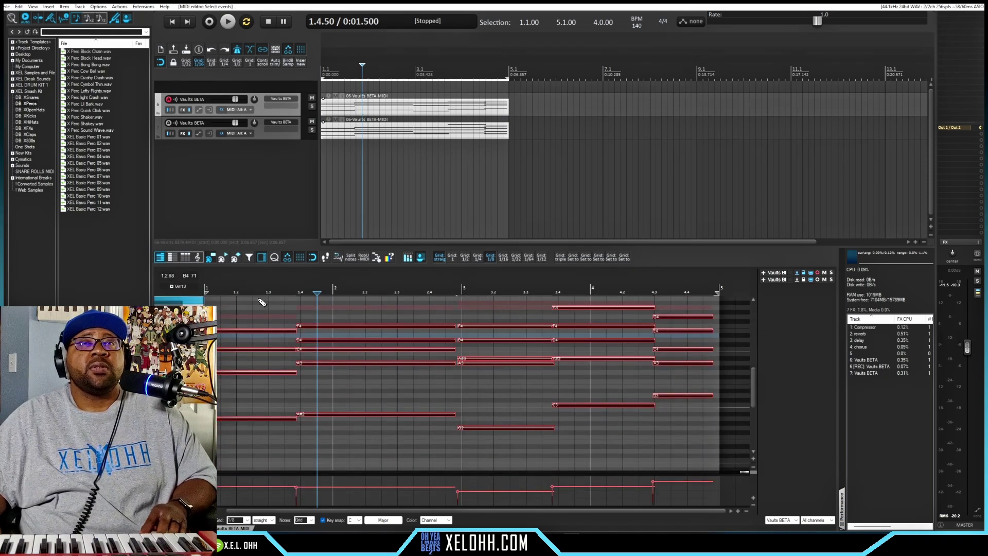
key(q)
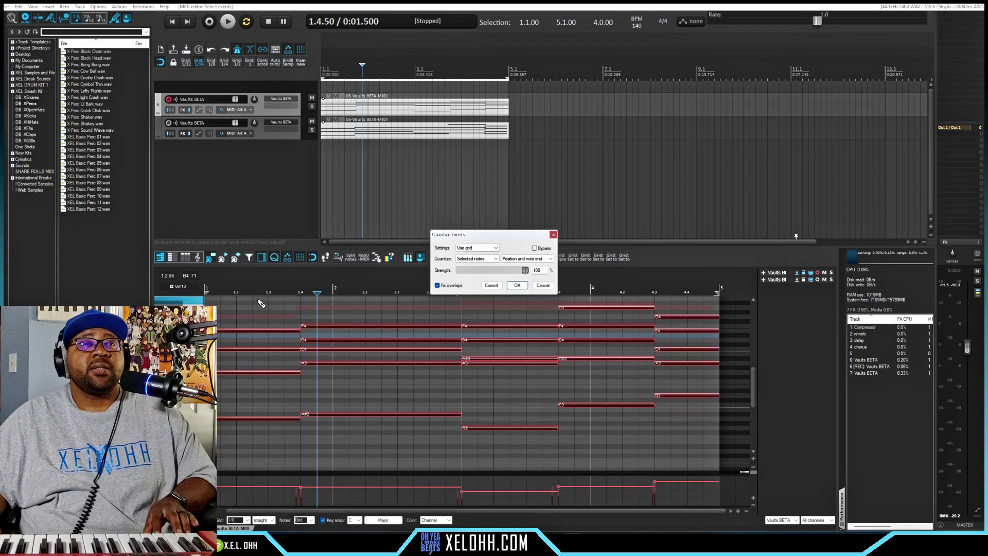
click(518, 286)
Step: Delete the low bass notes beneath the chords in the second Vaults BETA track's clip
drag(701, 453, 242, 392)
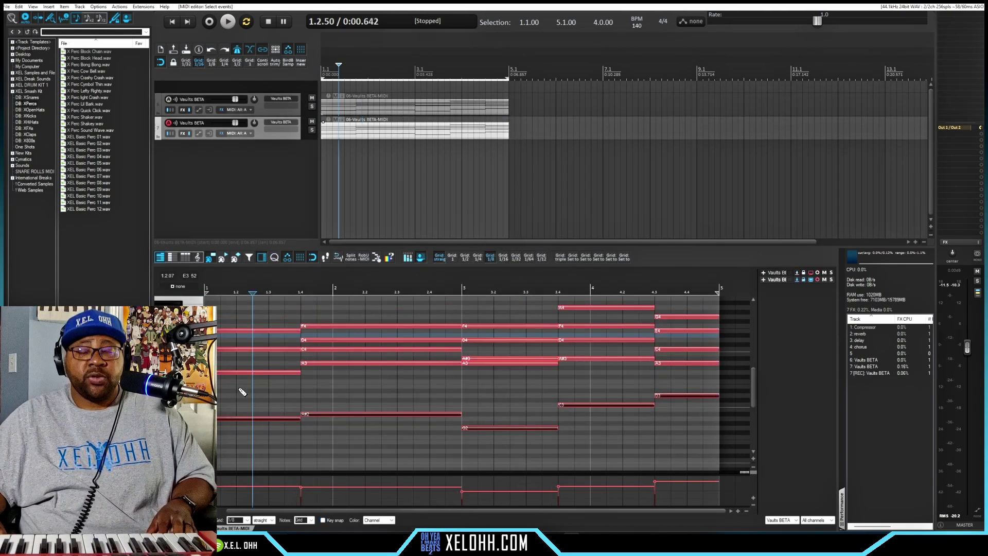
key(Delete)
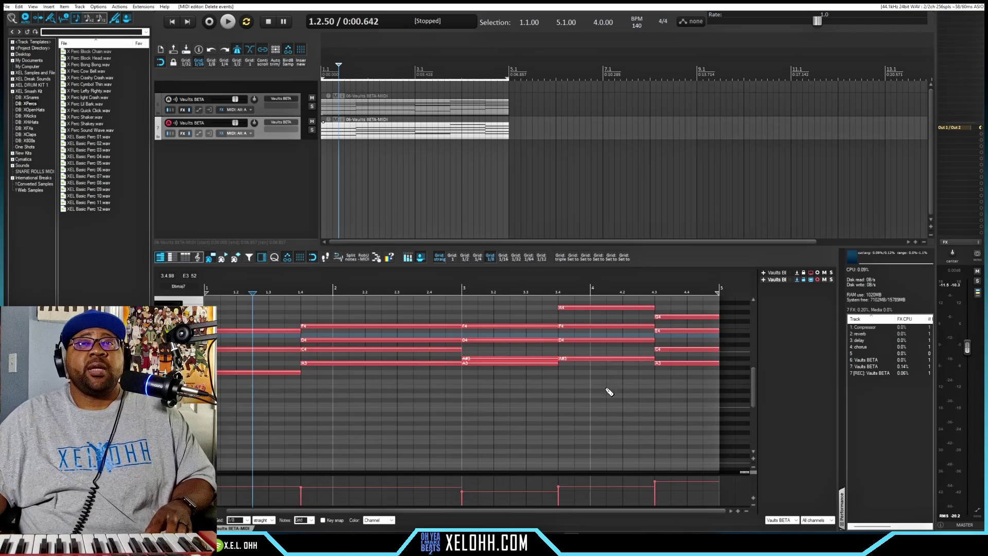
Step: Move the second track's remaining chord notes up one octave and play the loop from the project start
drag(685, 403, 255, 300)
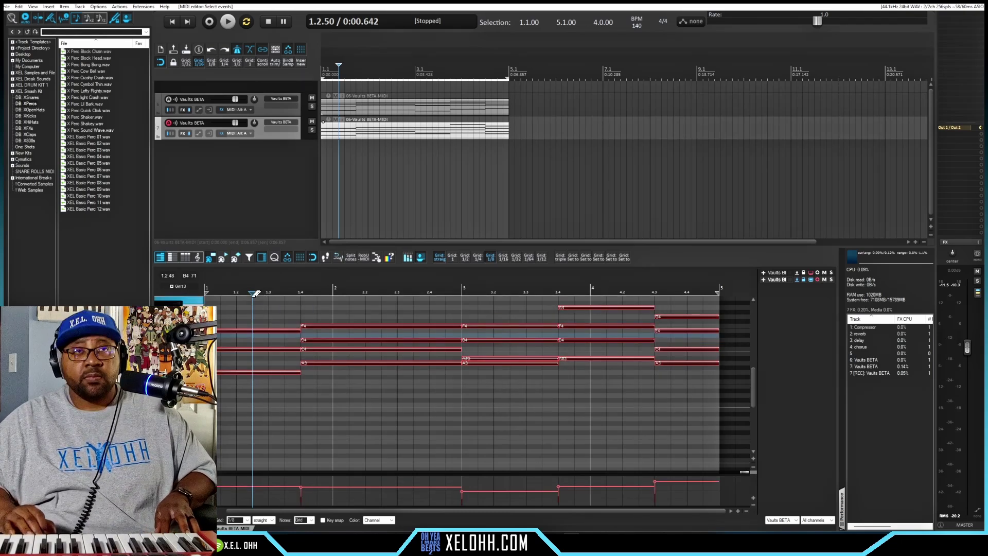
key(ctrl+Up)
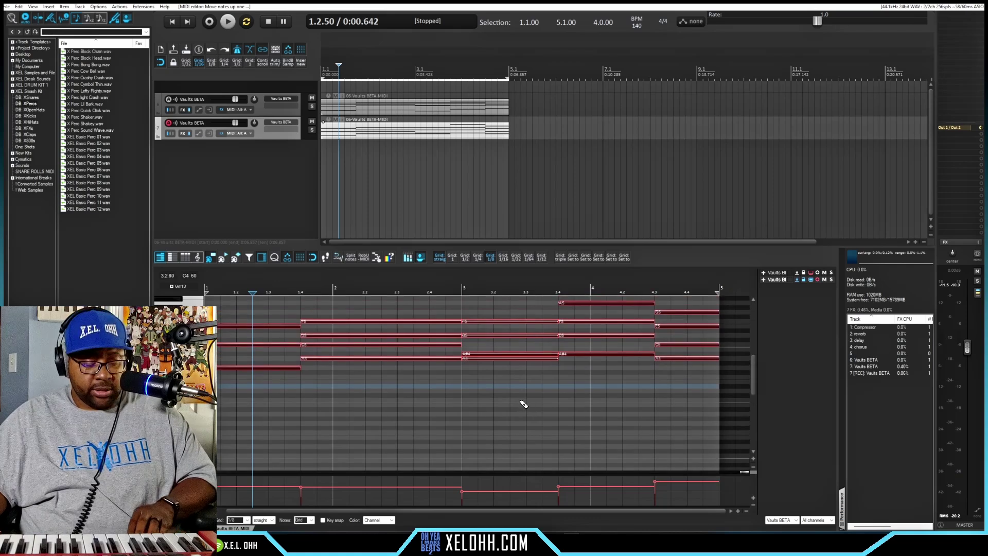
key(Home)
key(space)
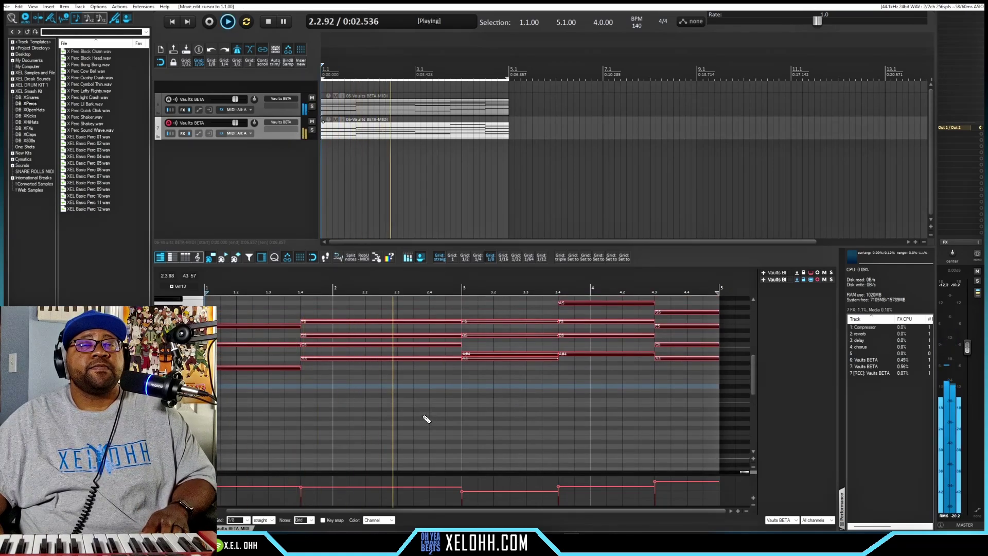
Step: Stop playback and duplicate the second Vaults BETA track together with its clip
scroll(448, 422, up, 1)
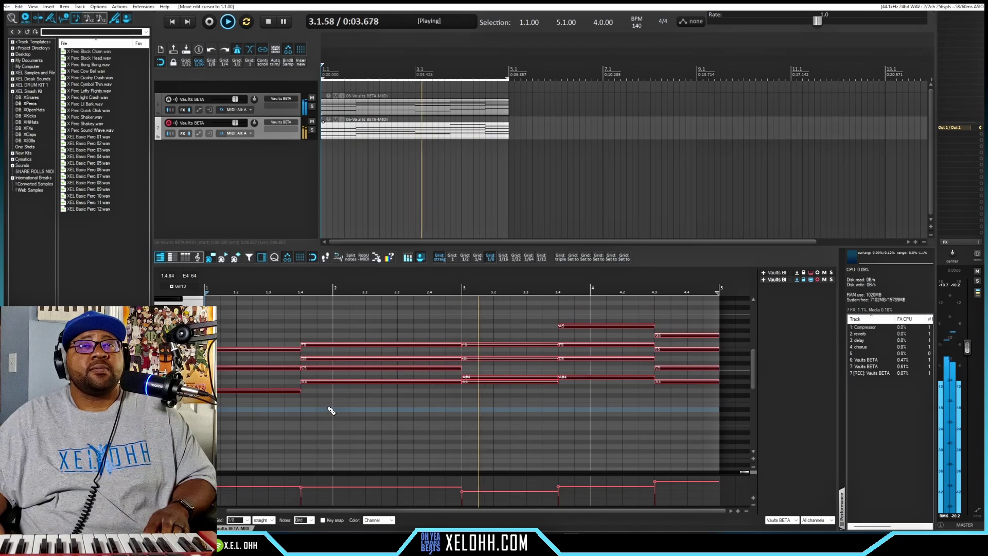
key(space)
right_click(258, 137)
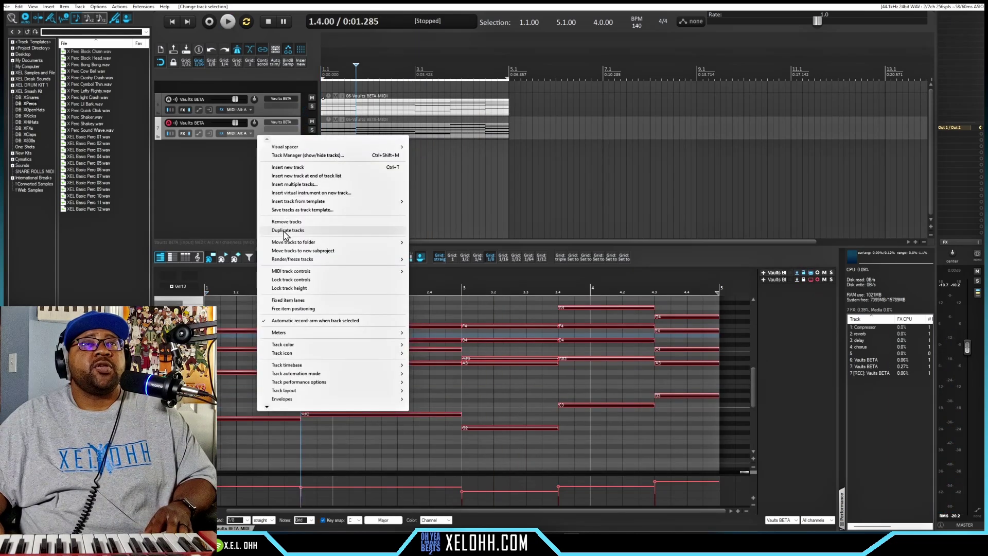
click(415, 170)
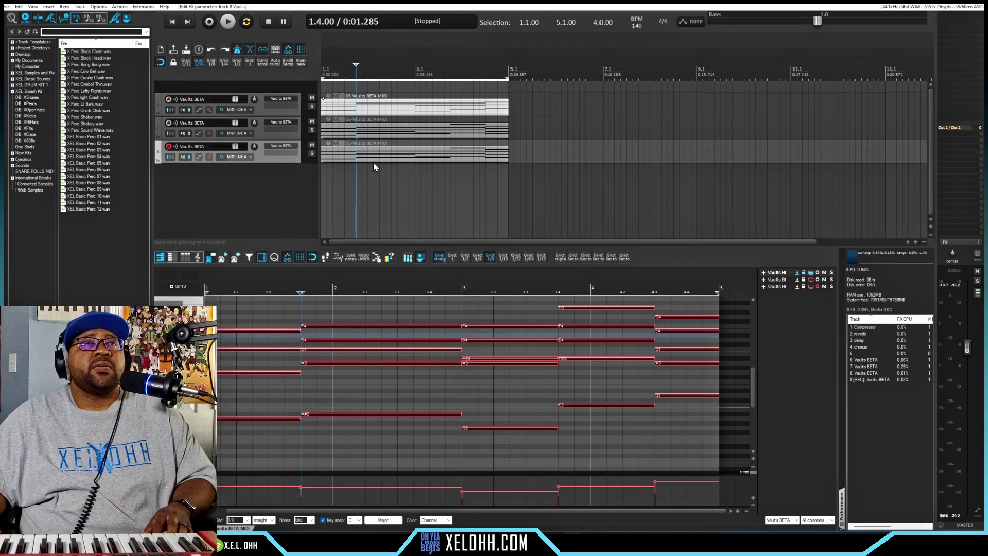
Step: Change the duplicated third track's Vaults module from R+D Strings to Celest-A-Tone
click(280, 146)
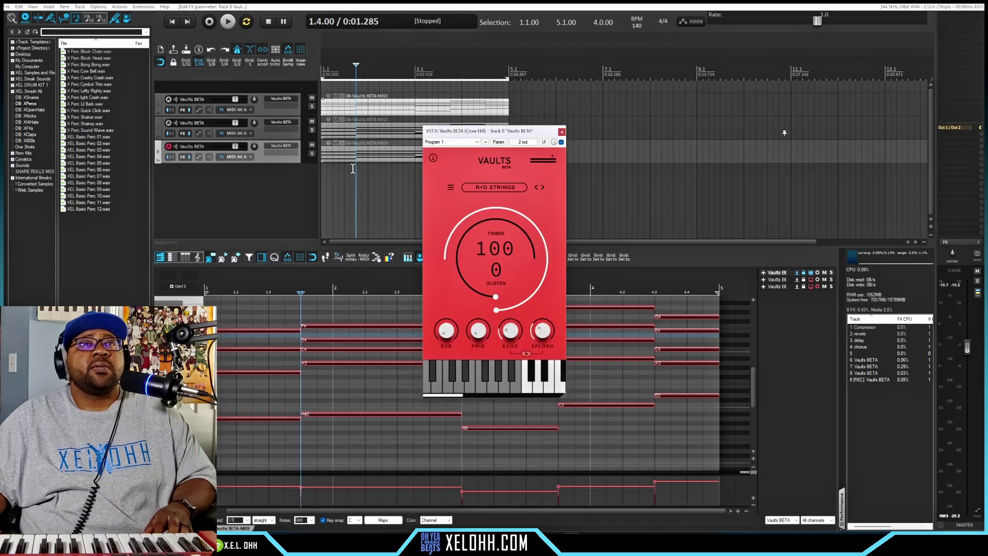
click(542, 187)
click(561, 132)
Step: Lower all notes in the third track's clip one octave, arpeggiate them downward at a 1/8 rate, and play the result
drag(680, 389, 229, 298)
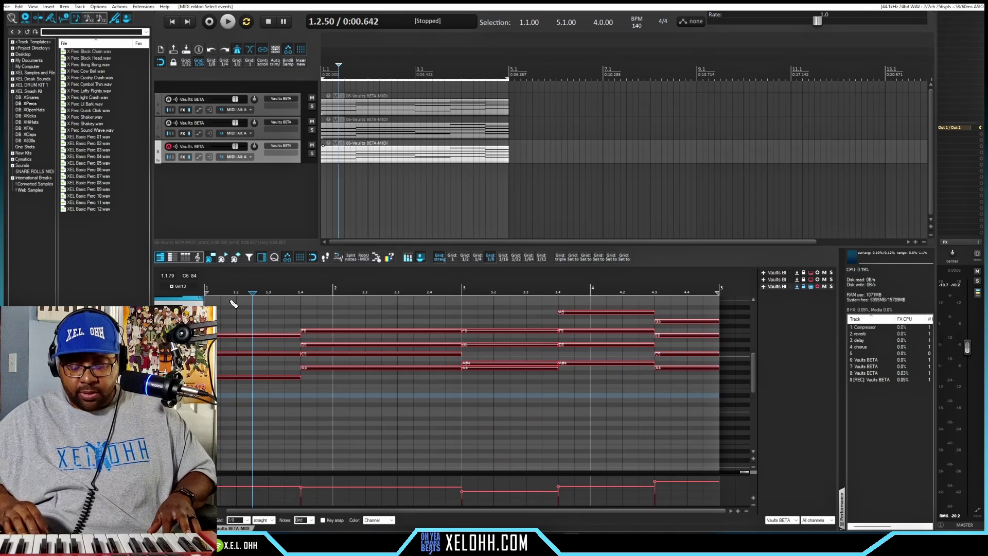
key(shift+Down)
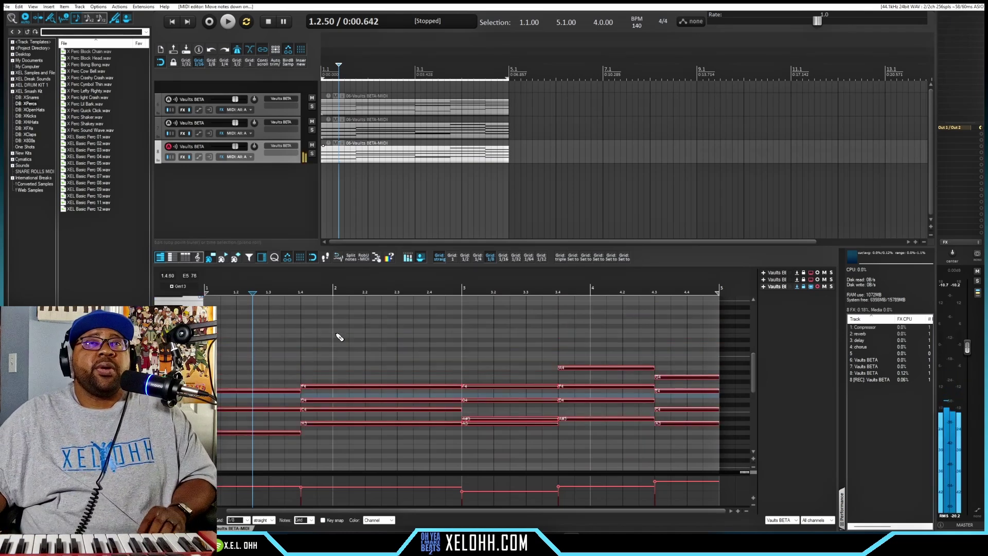
click(376, 258)
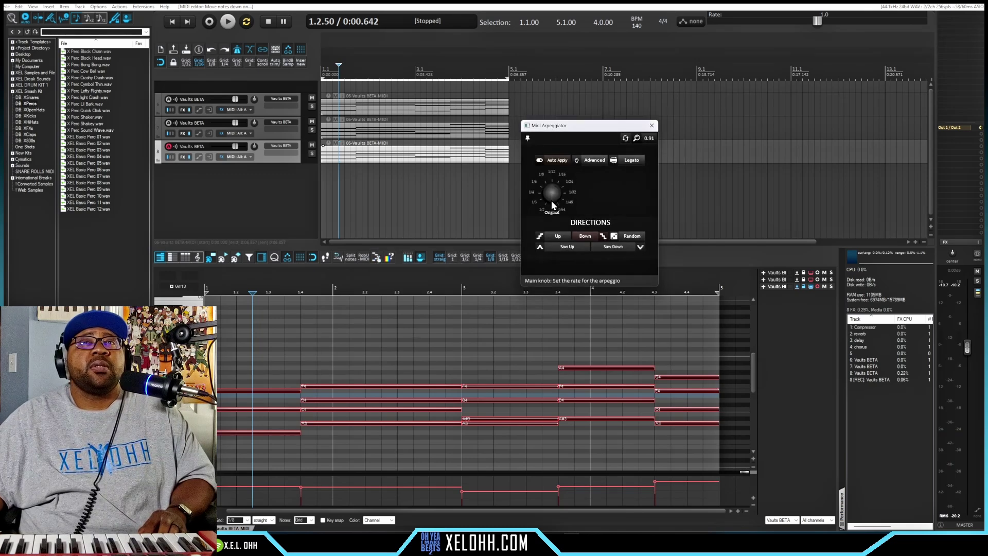
drag(551, 200, 558, 160)
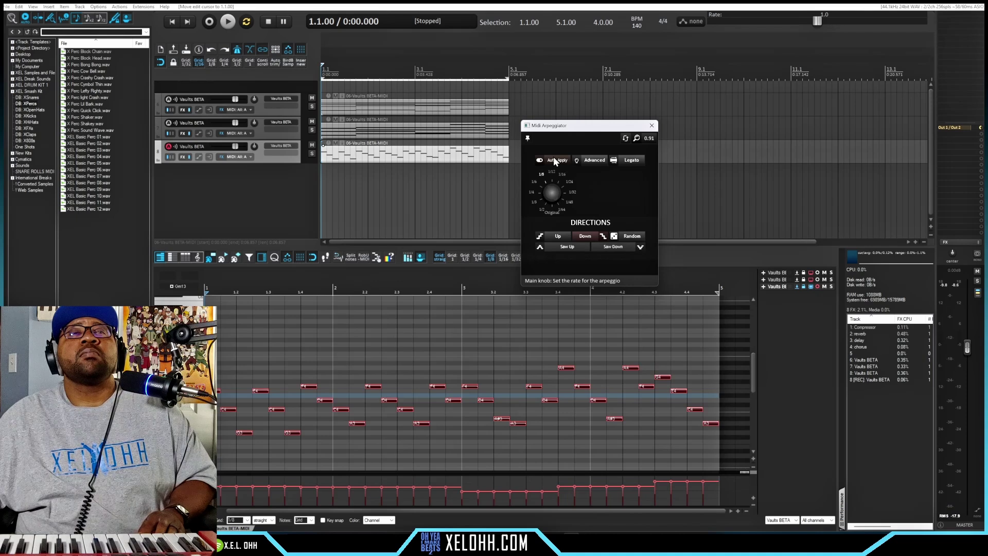
key(space)
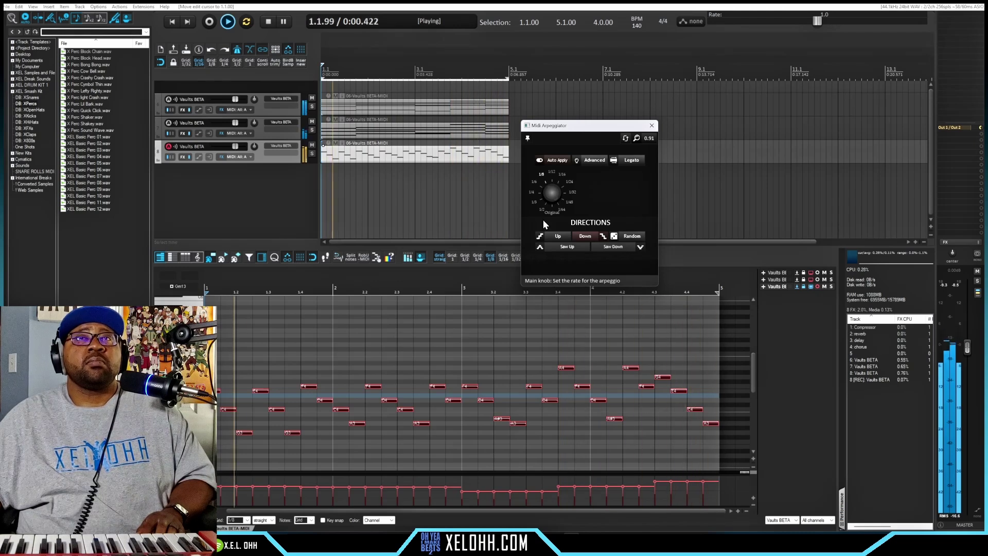
click(652, 125)
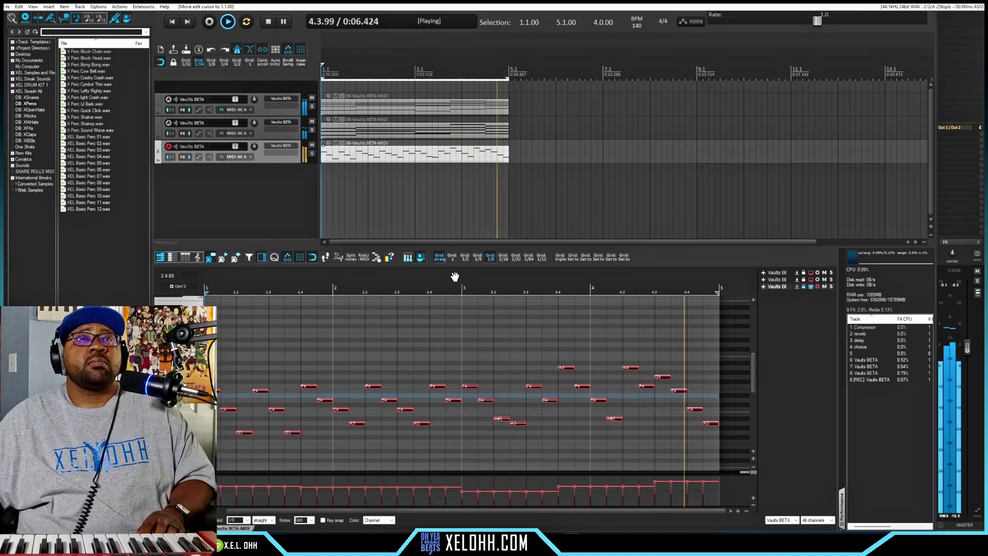
key(space)
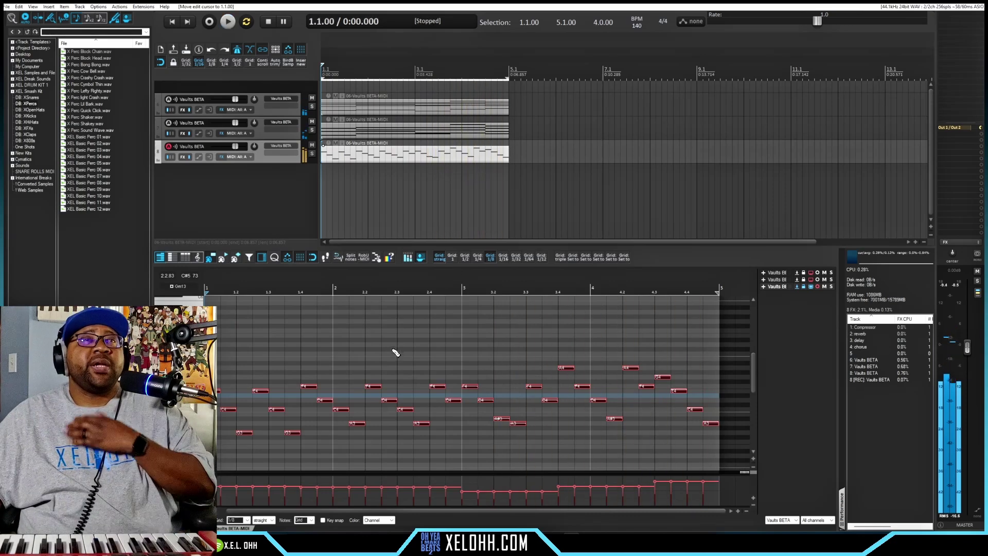
Step: Duplicate the third track without its clip and switch the copy's Vaults module to Shimmer Guitar
right_click(261, 154)
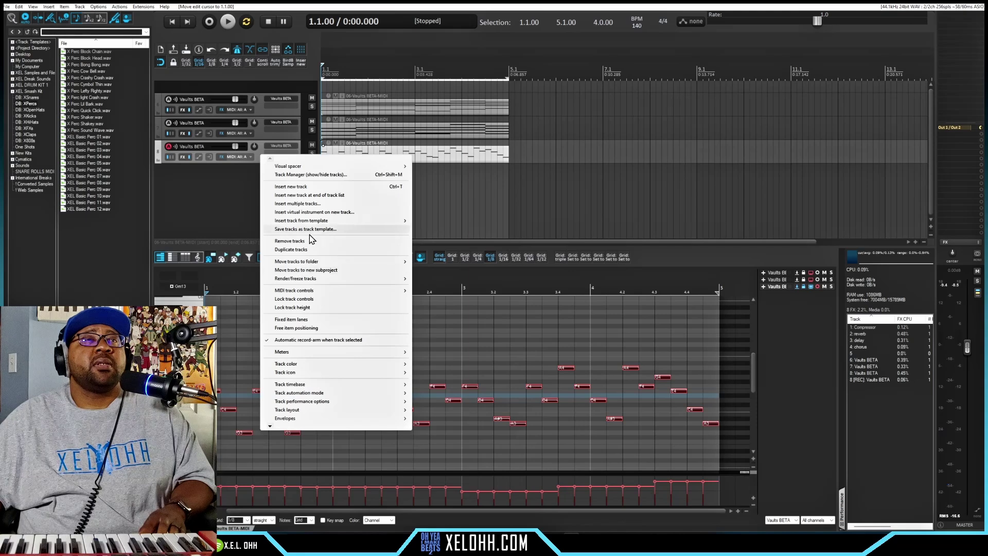
click(291, 249)
key(Delete)
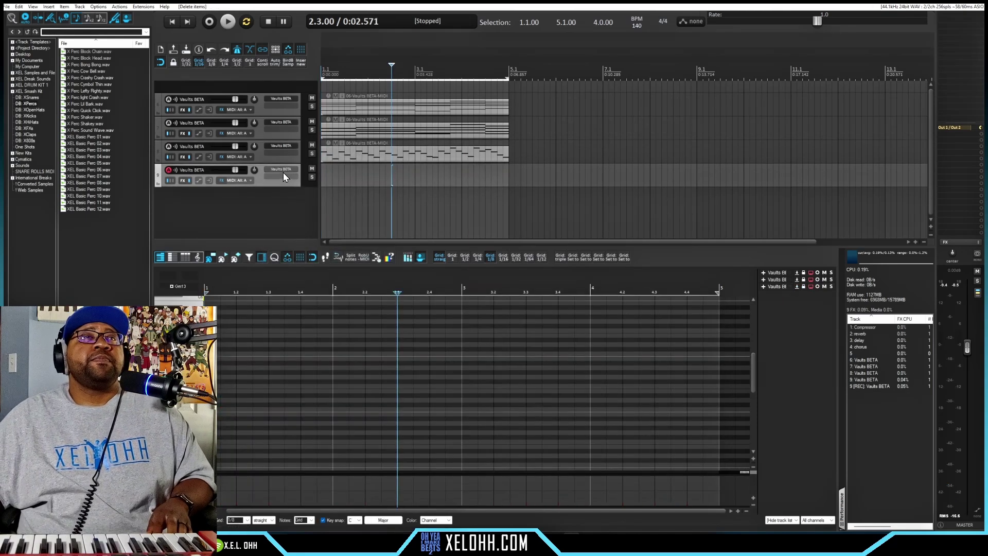
click(283, 173)
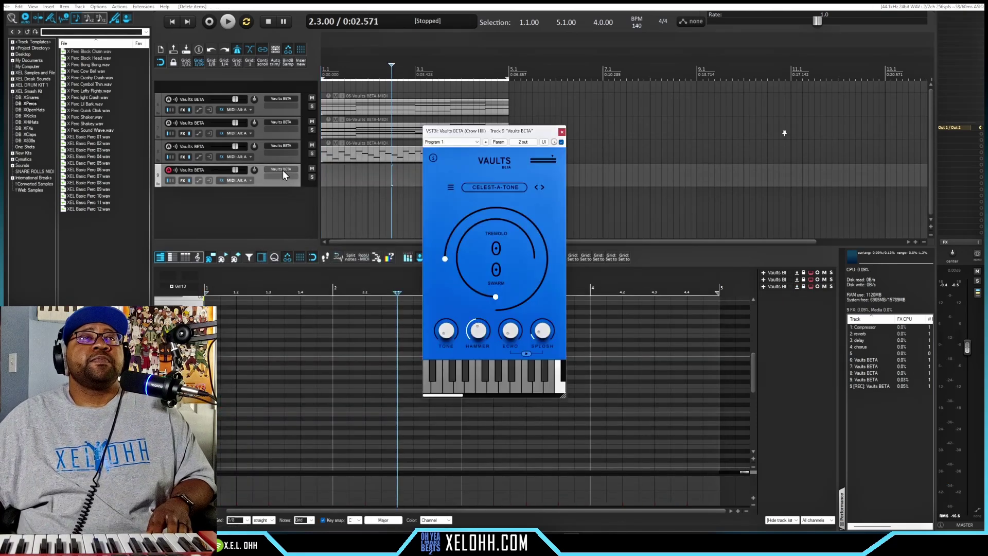
click(542, 188)
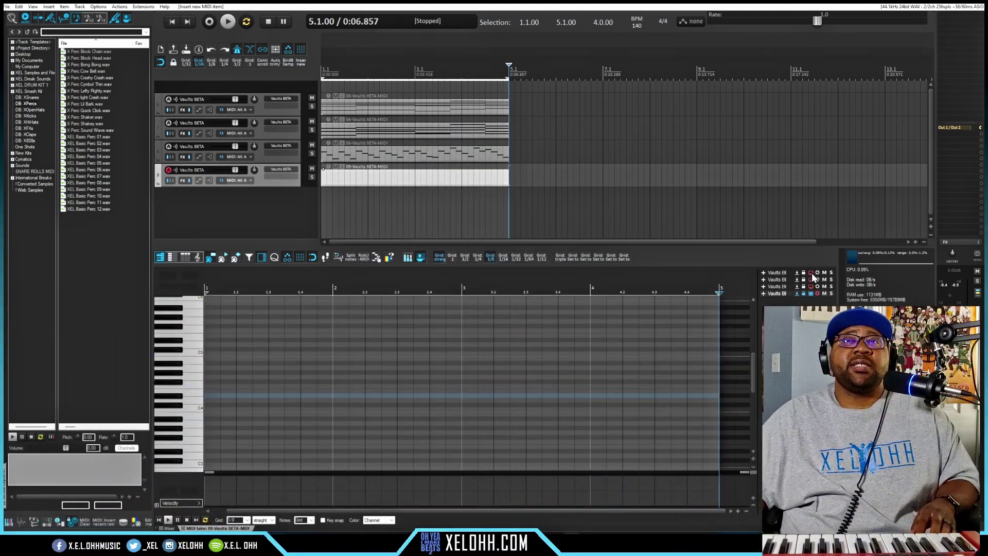
Step: Show the first track's chords as a guide and draw E4, D4, F4, C4 and D4 notes across bars 1 and 2 of the fourth track's clip
click(812, 273)
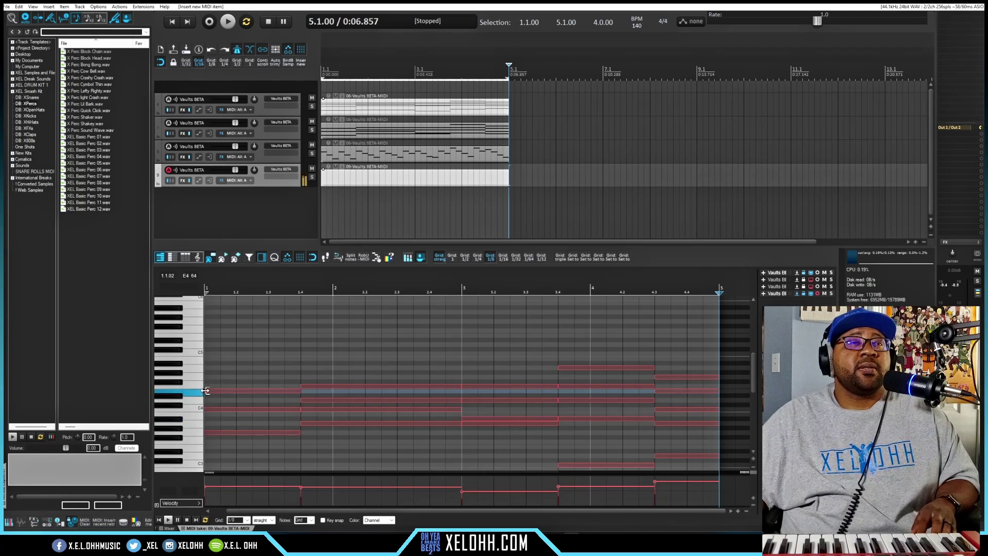
mouse_move(209, 392)
mouse_down()
mouse_move(288, 393)
mouse_move(238, 392)
mouse_up()
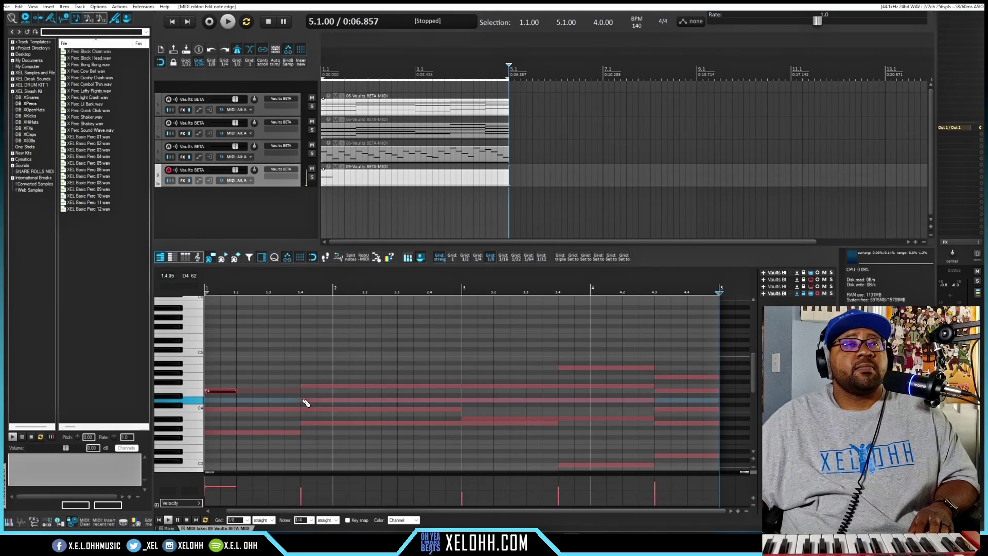
click(304, 401)
click(336, 391)
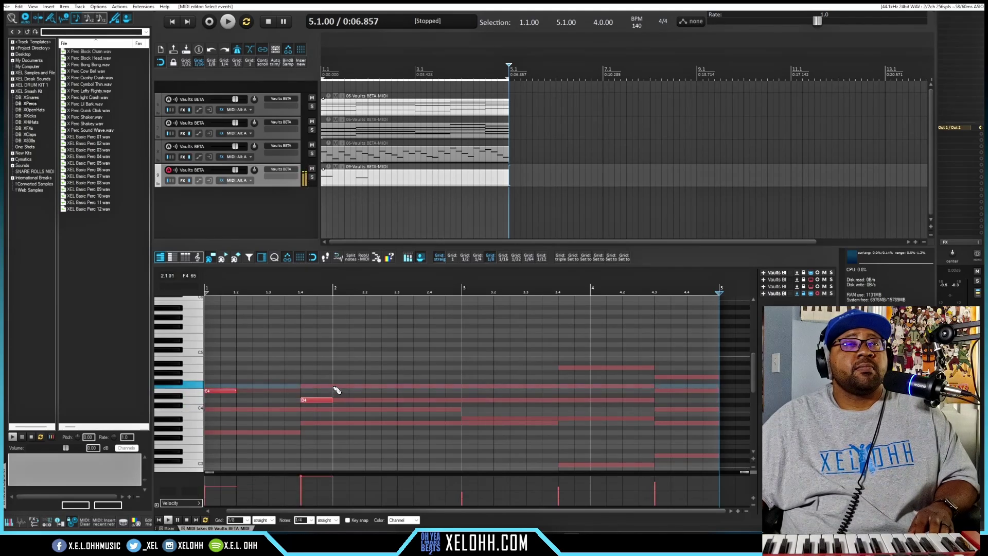
click(400, 410)
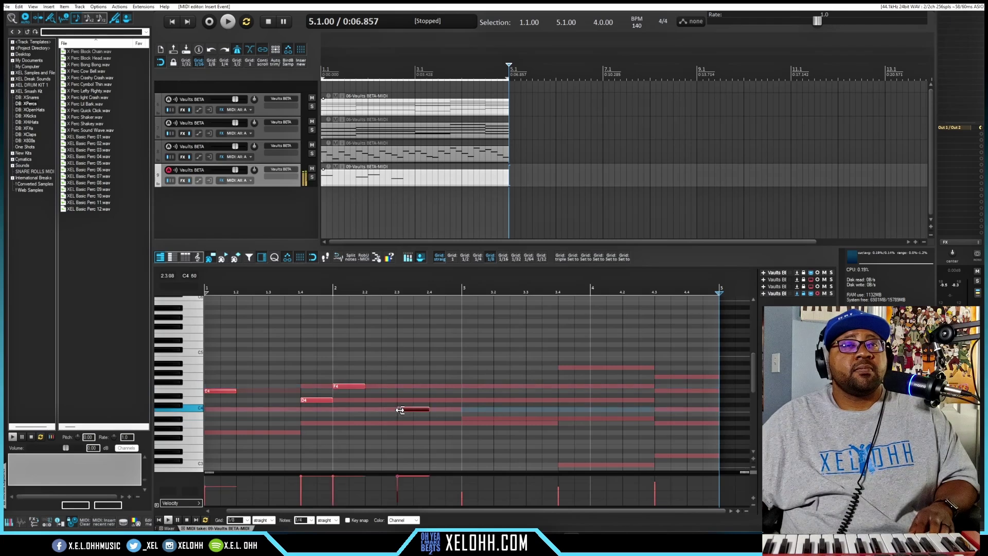
click(436, 400)
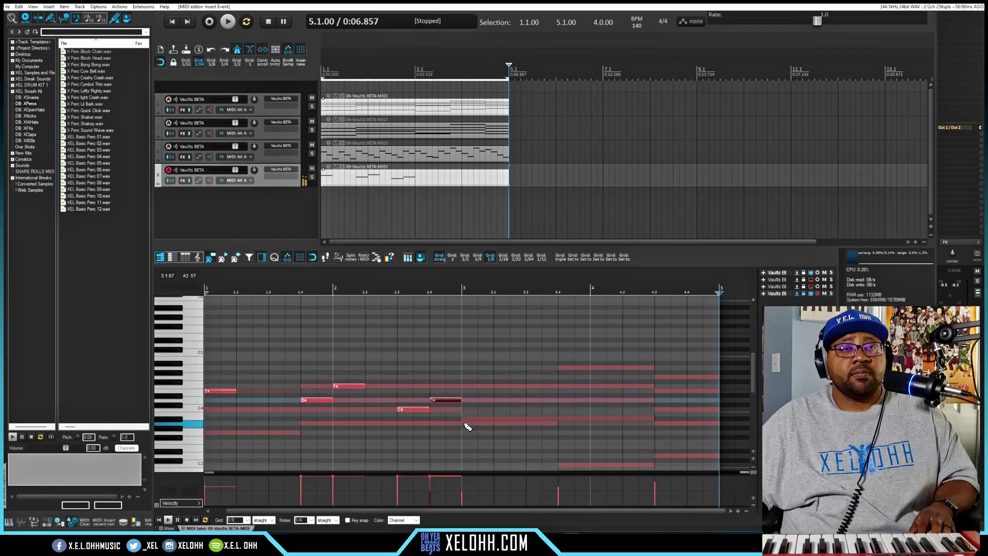
Step: Continue the fourth track's melody in bars 3 and 4 with F4, A3, A#3, F4, G4 and E4 notes
click(463, 387)
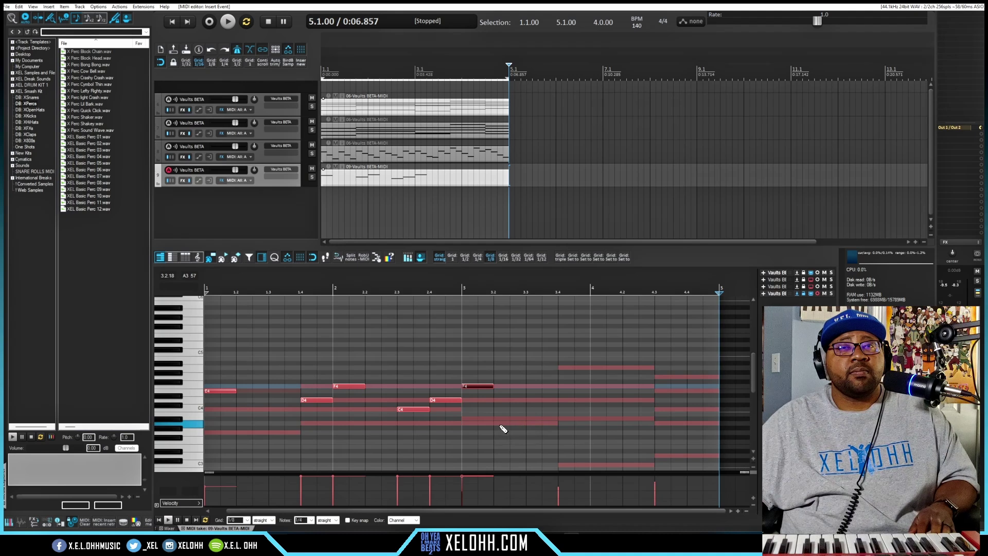
click(527, 424)
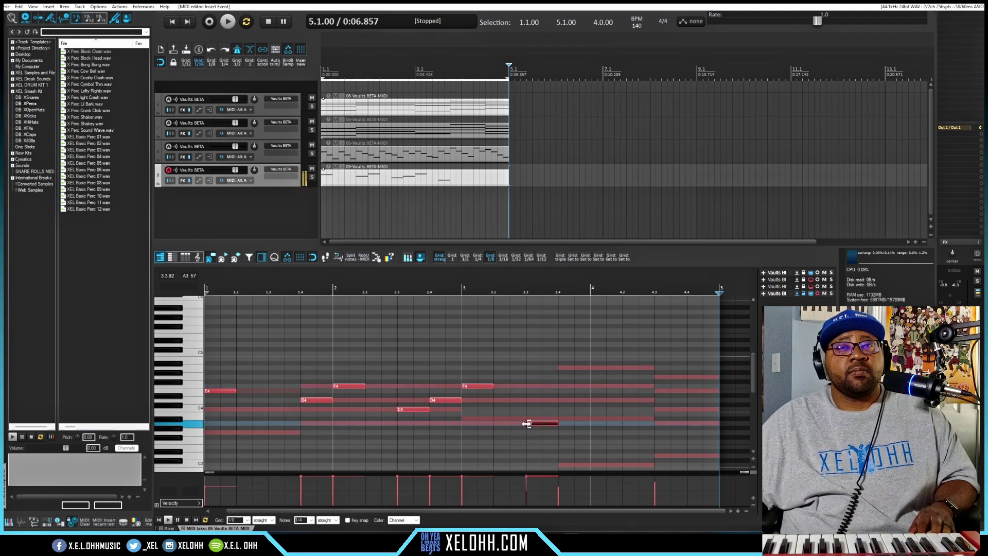
click(563, 418)
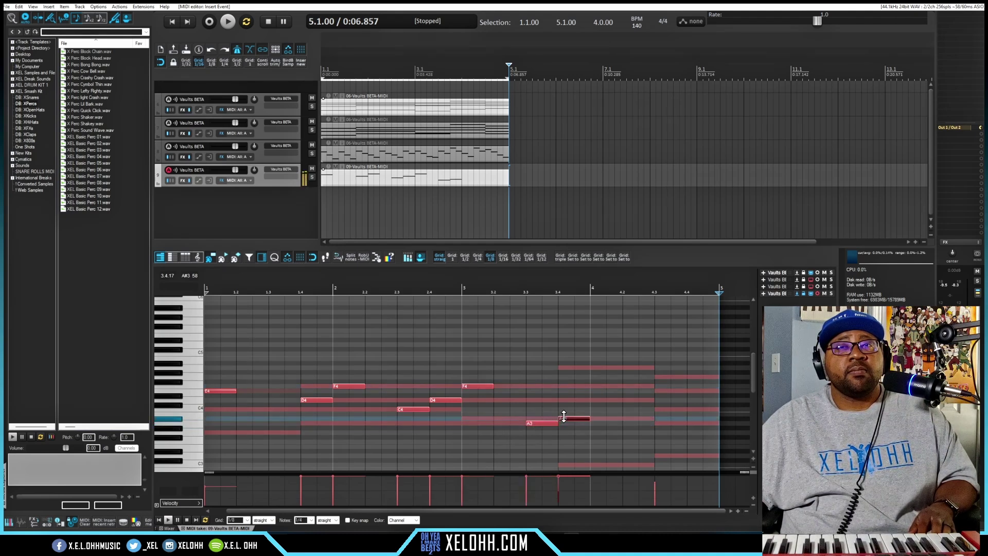
click(625, 386)
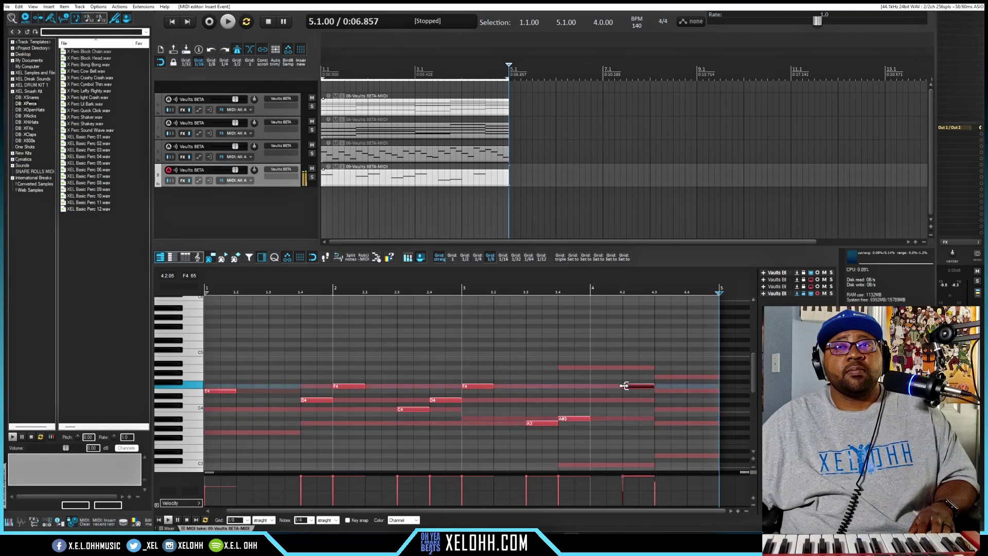
click(659, 377)
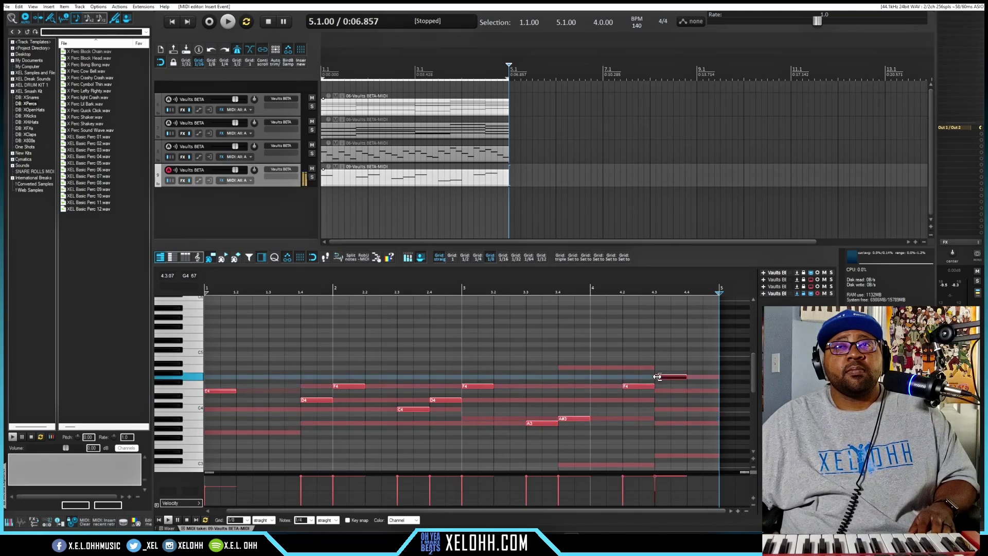
click(689, 391)
Step: Play the melody back and delete the F4 at the start of bar 3 and the E4 at the start of bar 1
key(space)
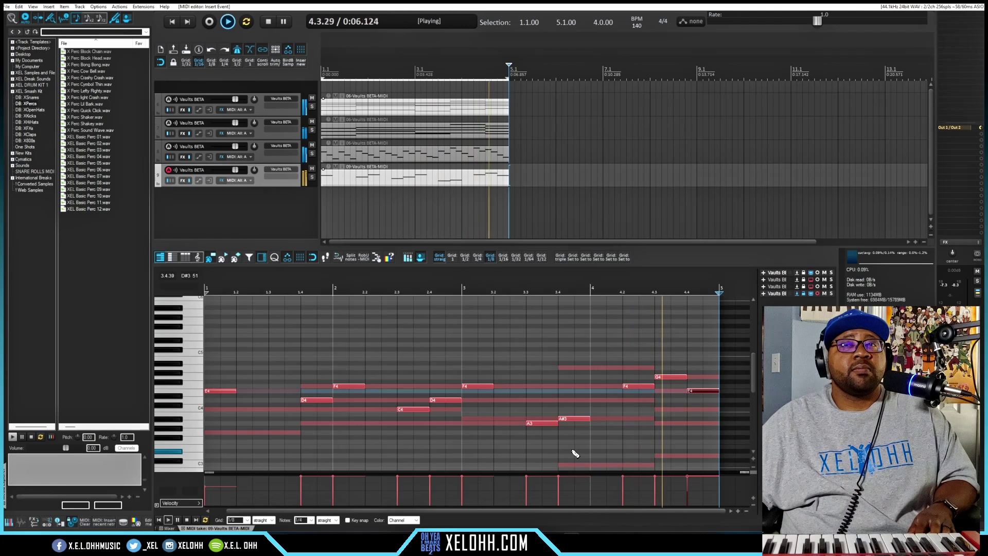
double_click(481, 386)
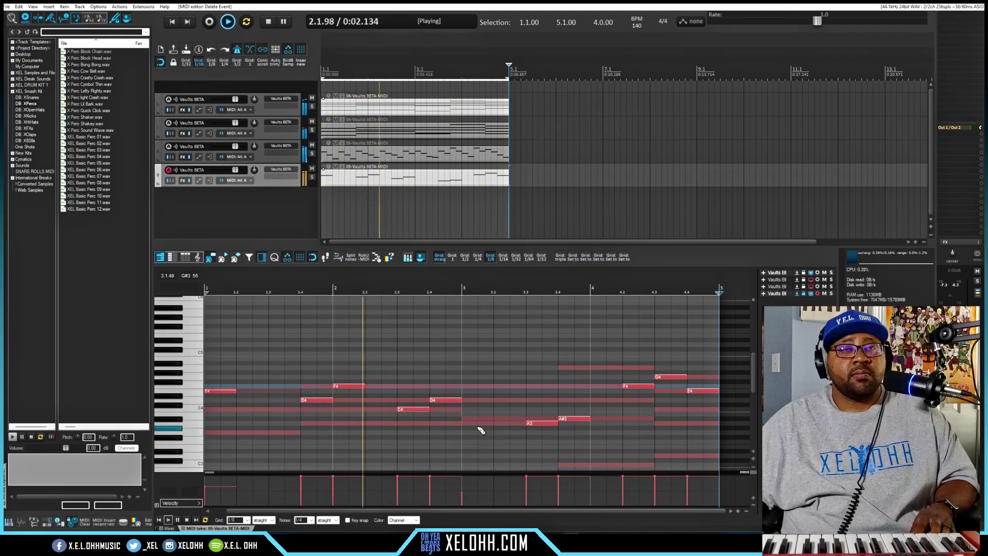
key(space)
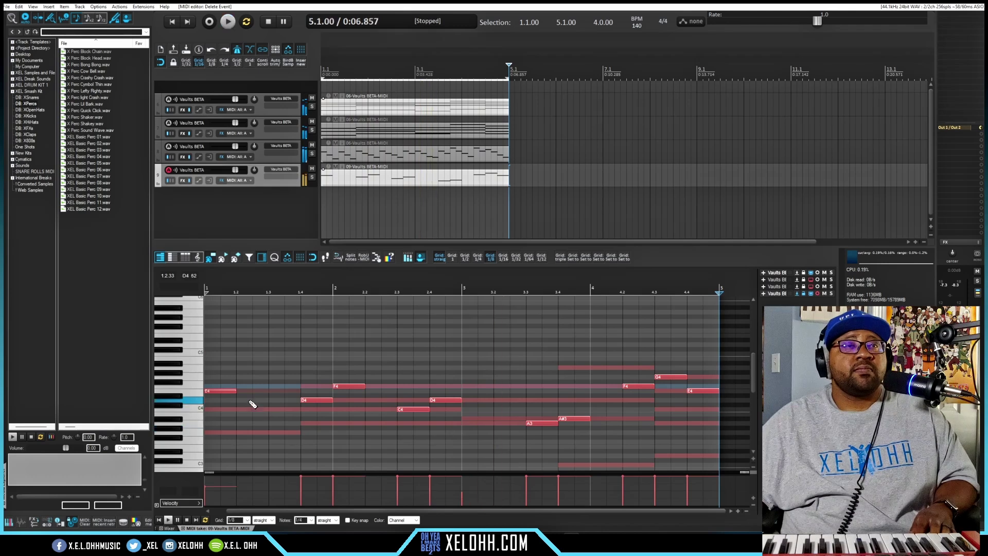
double_click(220, 391)
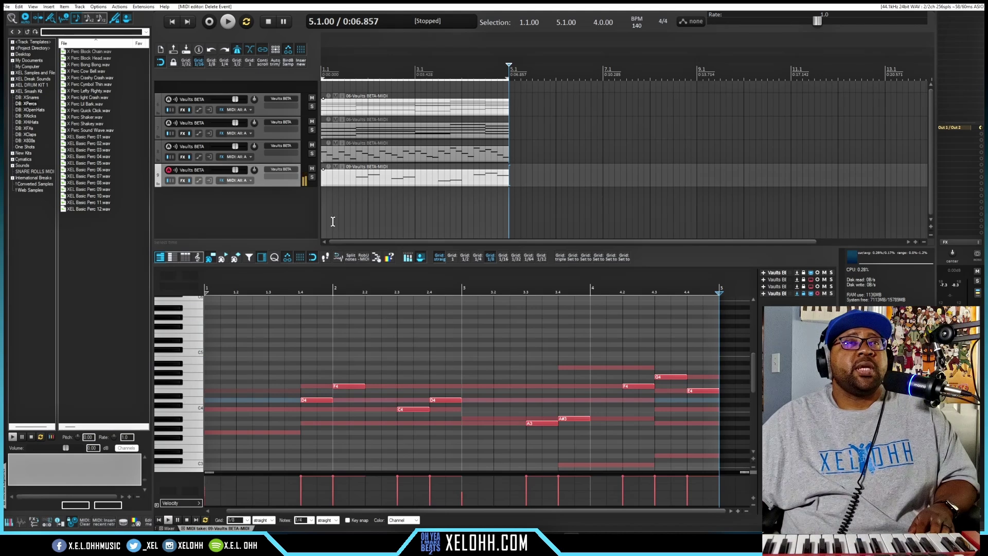
Step: Set the fourth track's Shimmer to 55 and Filter to 53, raise its Splosh amount, and audition the loop
click(280, 169)
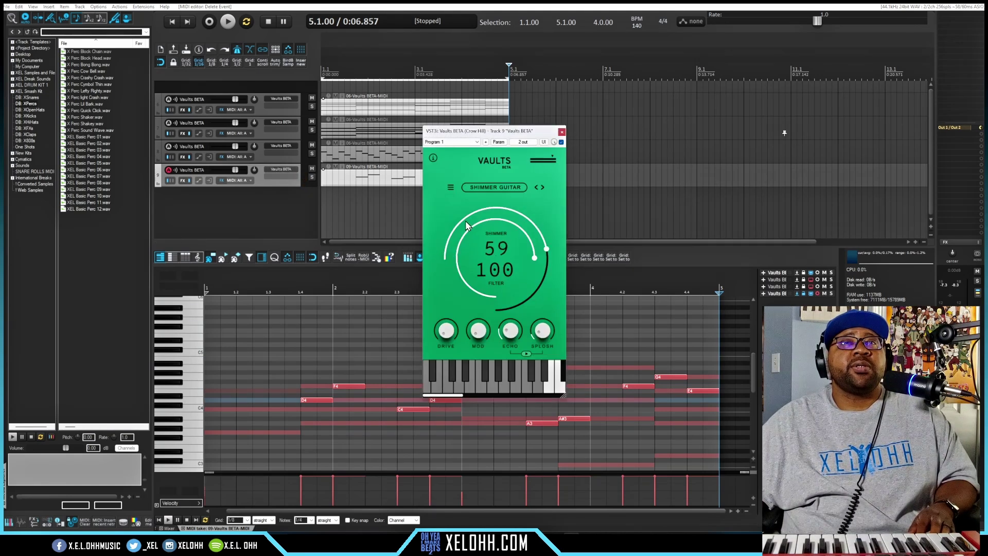
drag(465, 220, 471, 224)
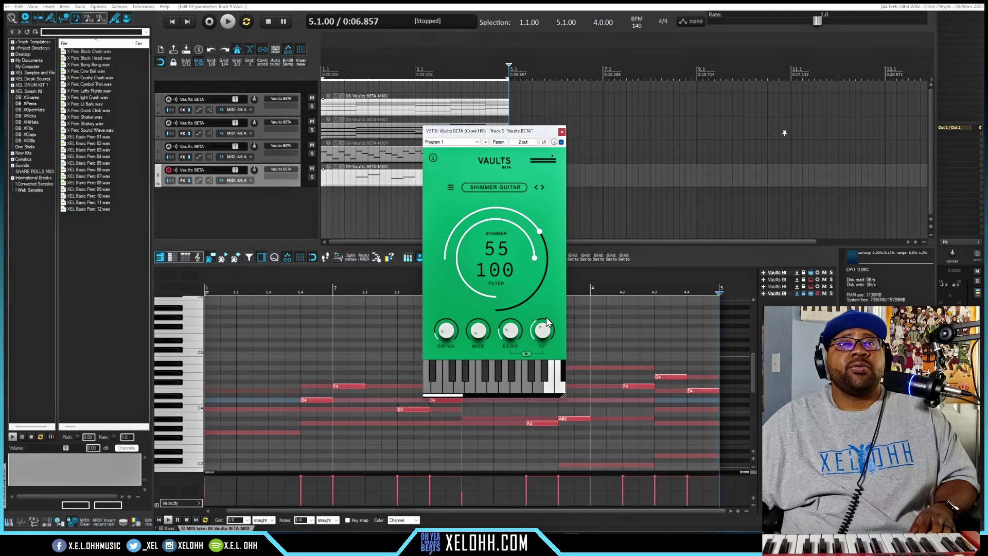
key(space)
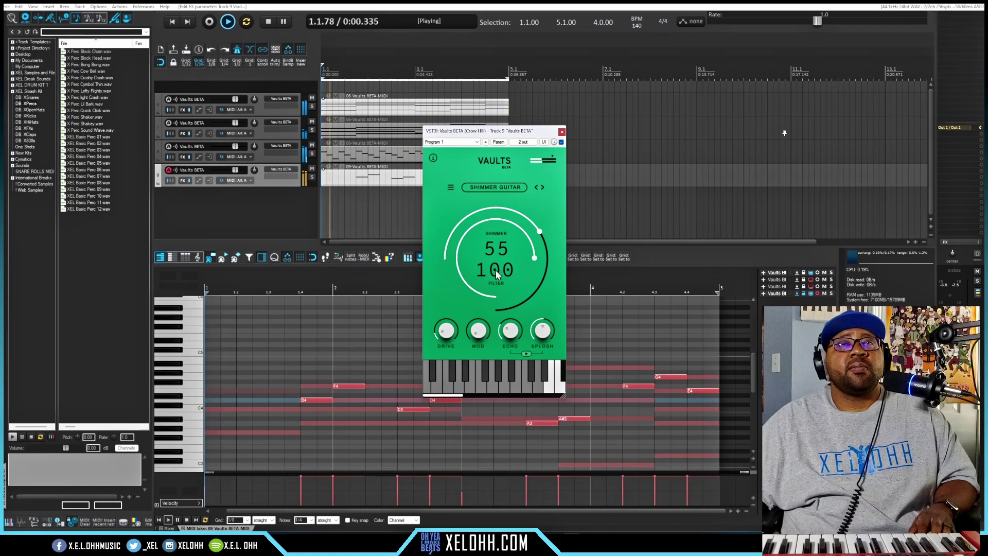
scroll(499, 276, down, 3)
drag(499, 279, 498, 297)
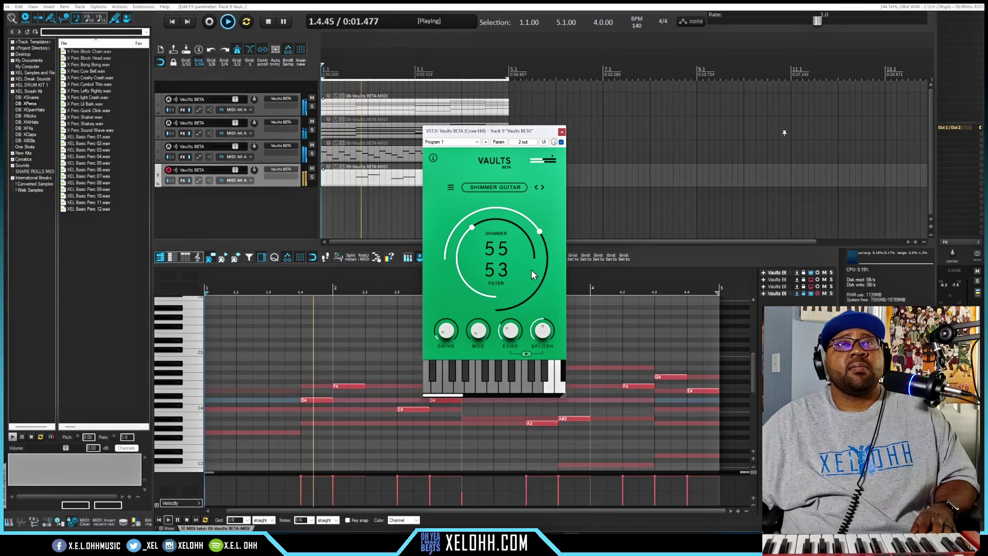
click(562, 133)
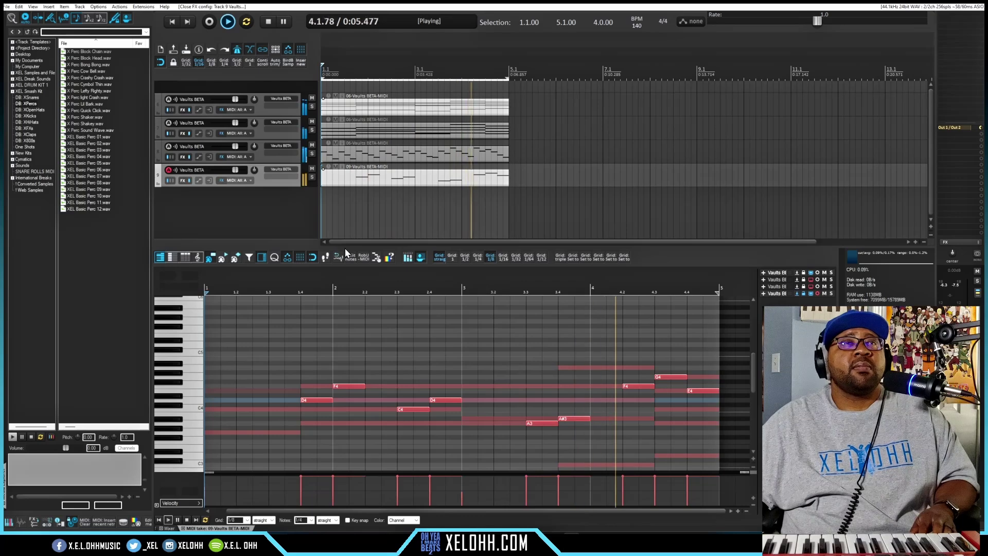
key(space)
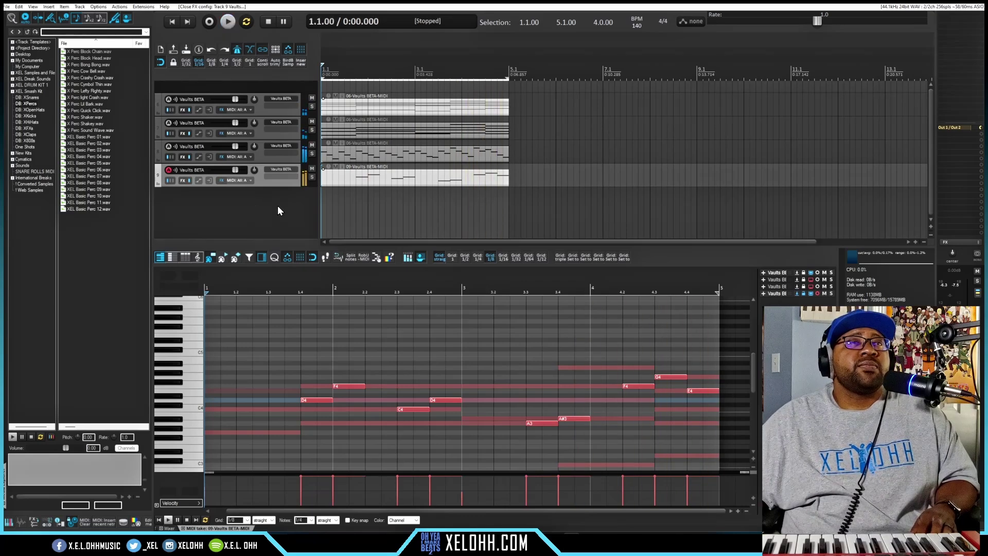
Step: Duplicate the fourth track, clear the clip on the copy, and switch its Vaults instrument to Chorus Synth
right_click(279, 208)
right_click(261, 183)
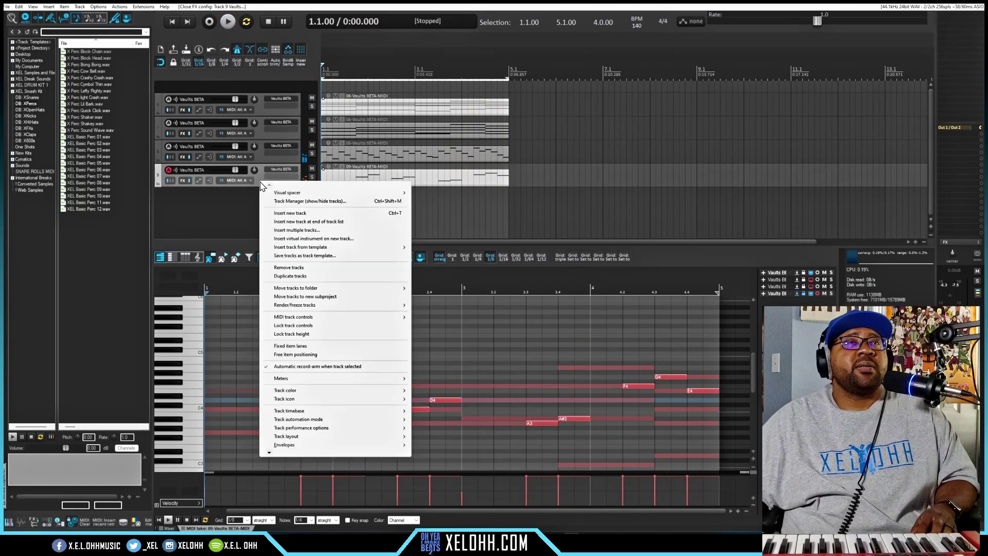
click(291, 276)
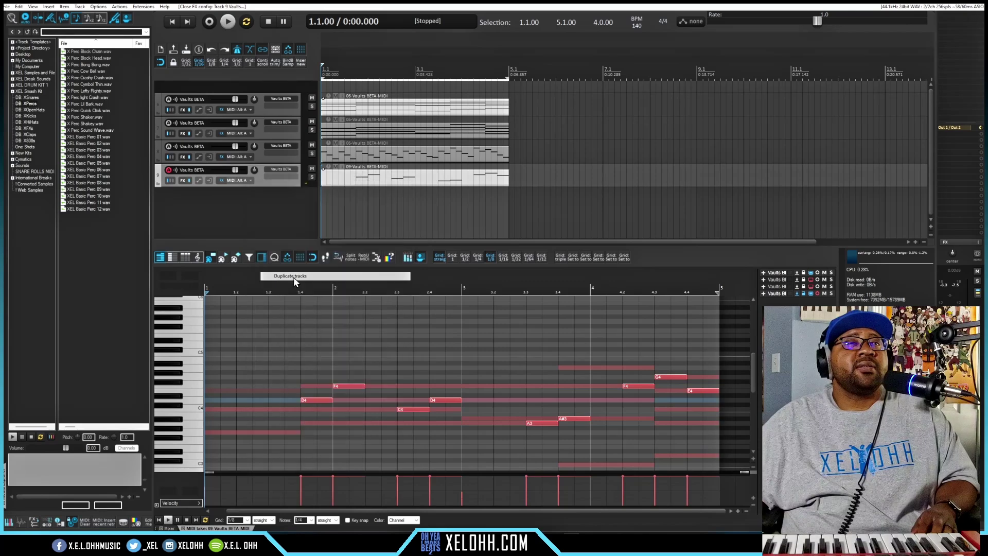
click(280, 194)
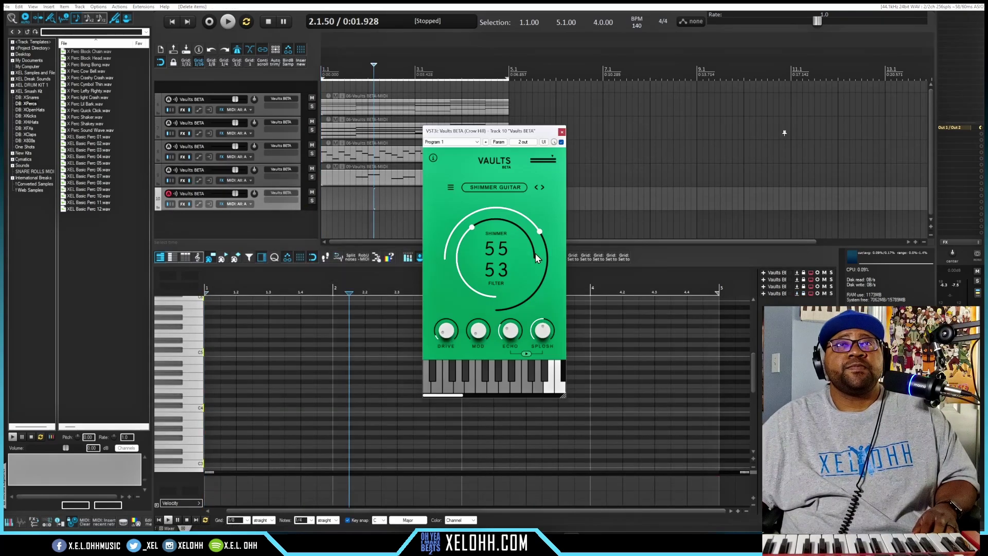
click(543, 187)
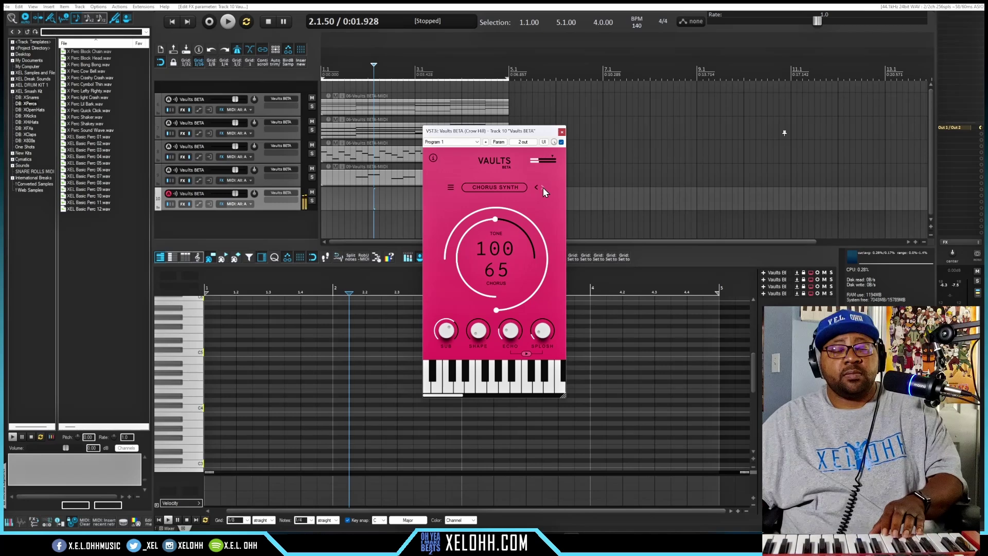
click(562, 132)
Step: Copy the first track's chord clip to the fifth track and reduce it to the lowest notes, an octave lower, as a bass line
click(332, 112)
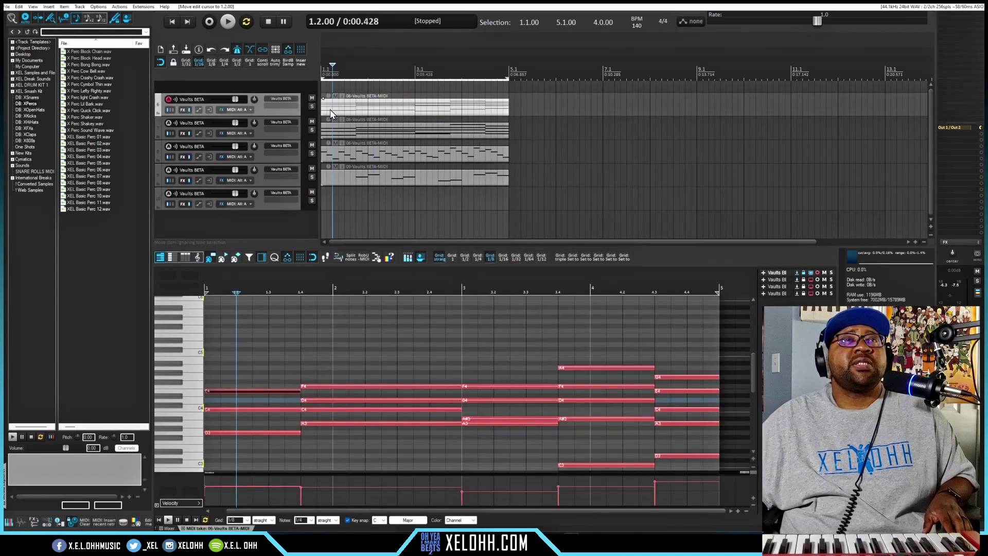
drag(329, 109, 373, 201)
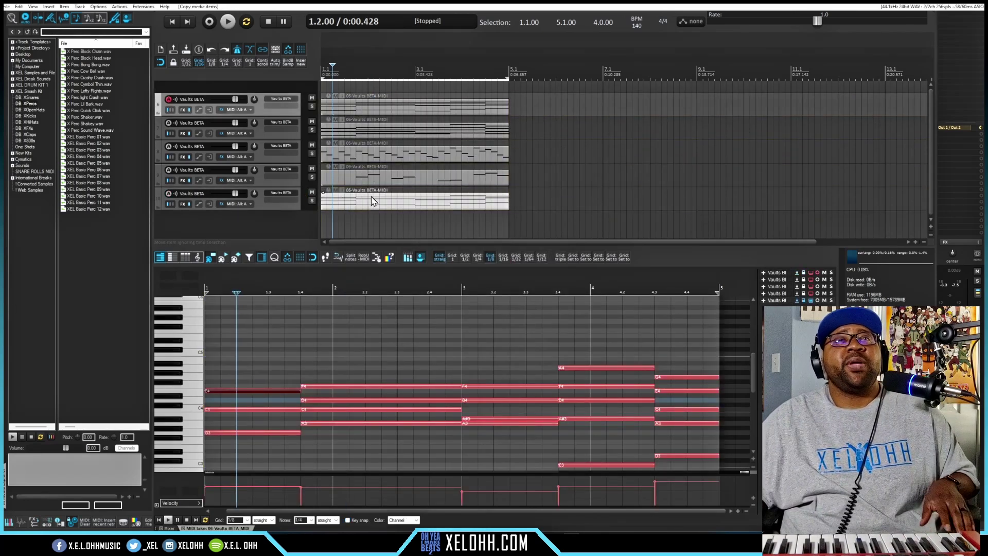
click(373, 200)
scroll(607, 379, down, 3)
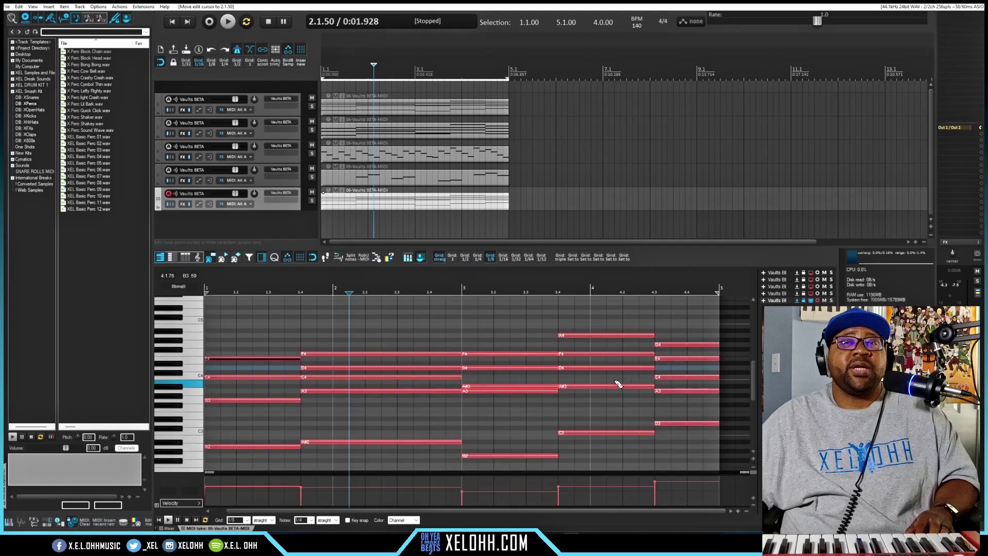
drag(693, 401, 239, 315)
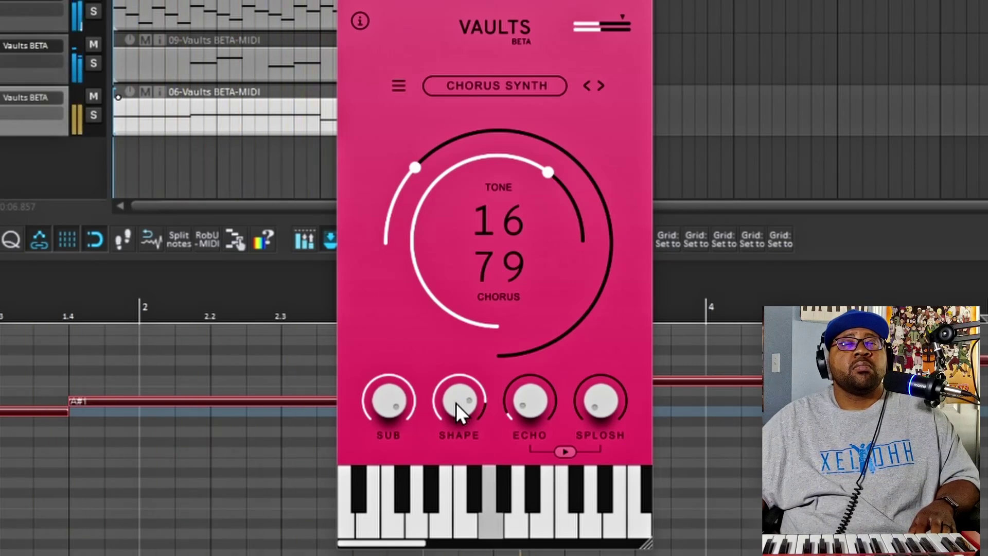
Step: Lower the Chorus Synth's Shape slightly during playback and audition its Chorus down to 23 and back up to 90
scroll(456, 403, down, 2)
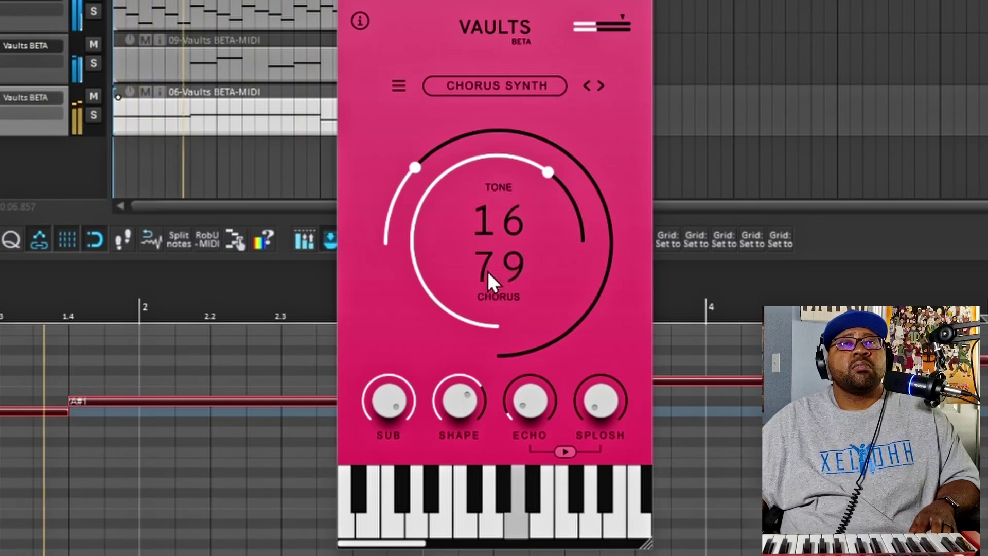
scroll(489, 269, down, 6)
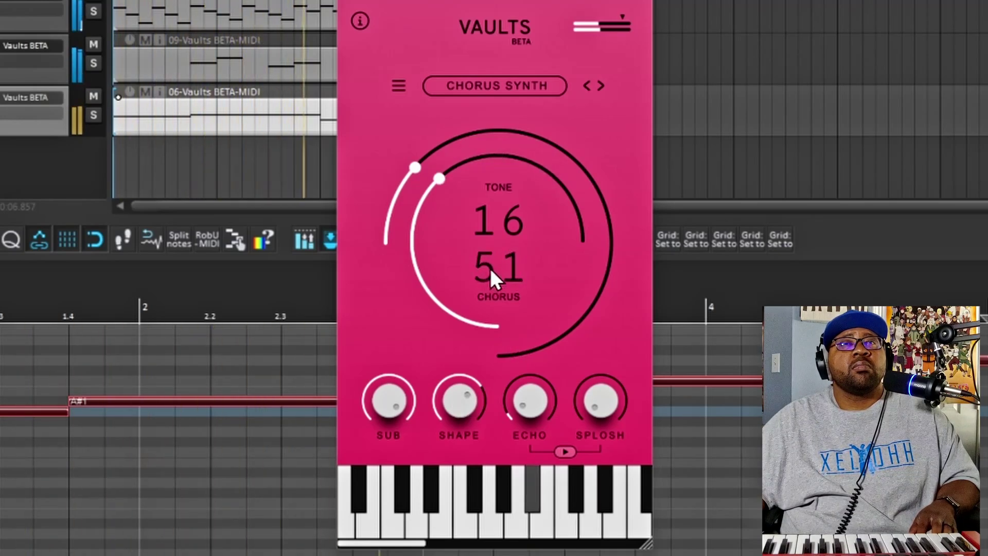
scroll(490, 270, down, 3)
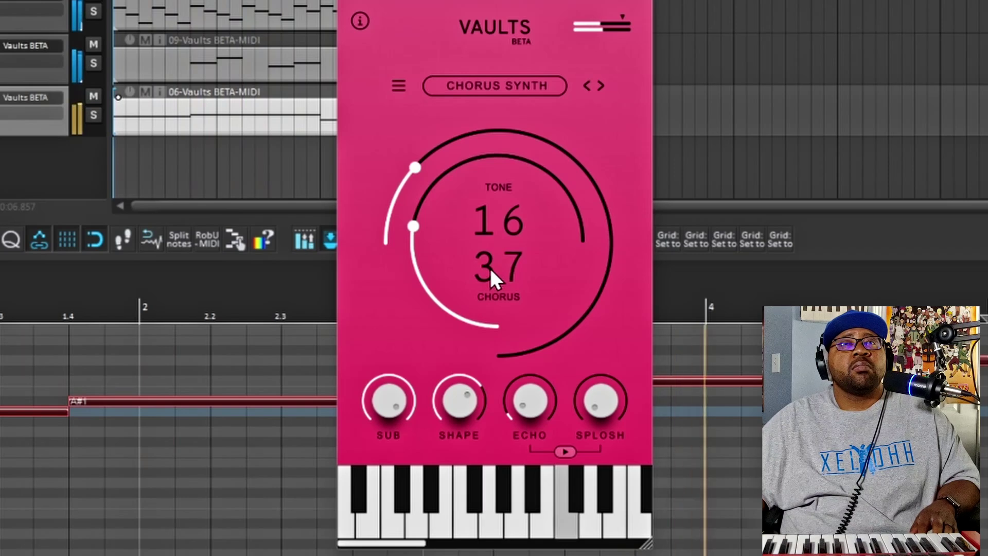
scroll(490, 267, down, 2)
scroll(490, 267, down, 1)
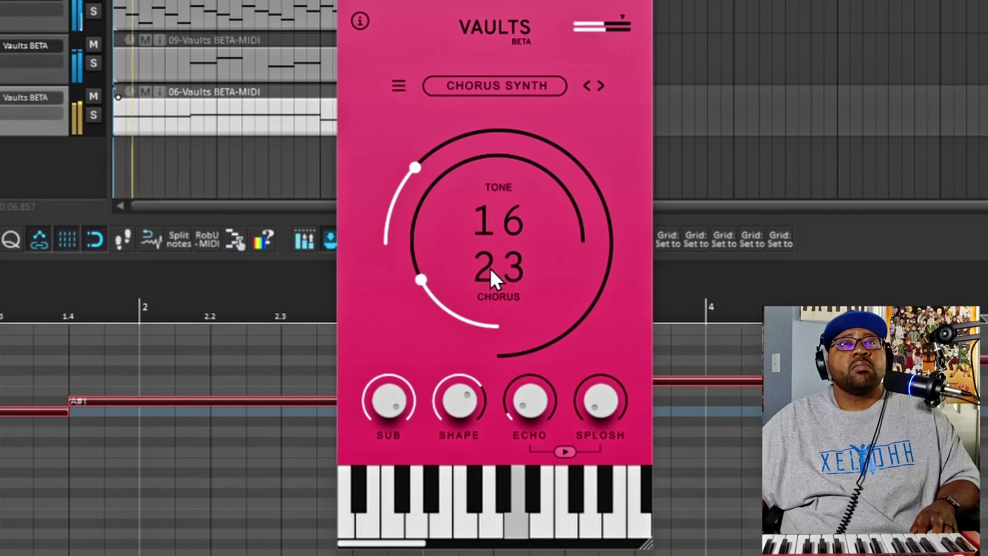
scroll(490, 268, up, 14)
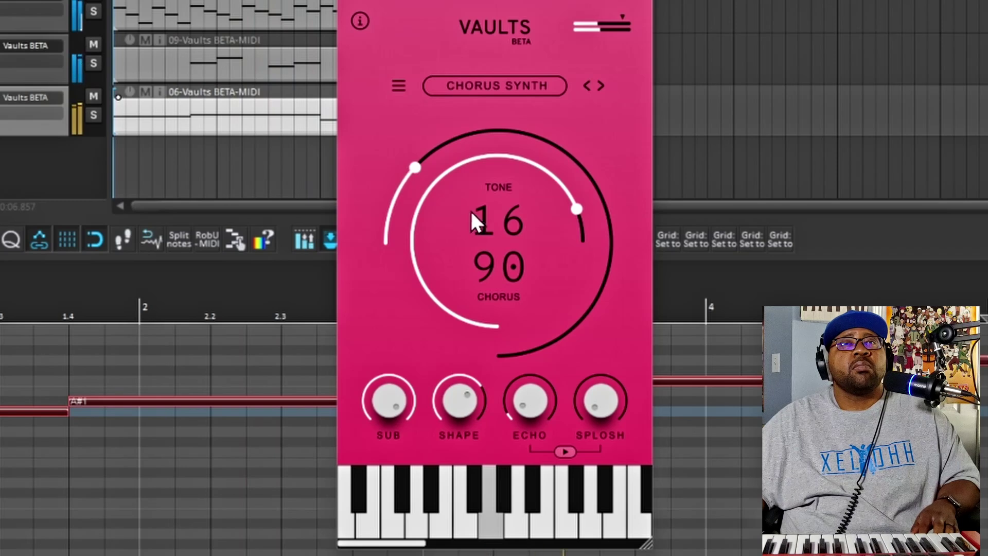
Step: Set the Chorus Synth's Tone to 9, sweep its Chorus from 5 to 100, and settle the Chorus at 86
scroll(499, 215, down, 2)
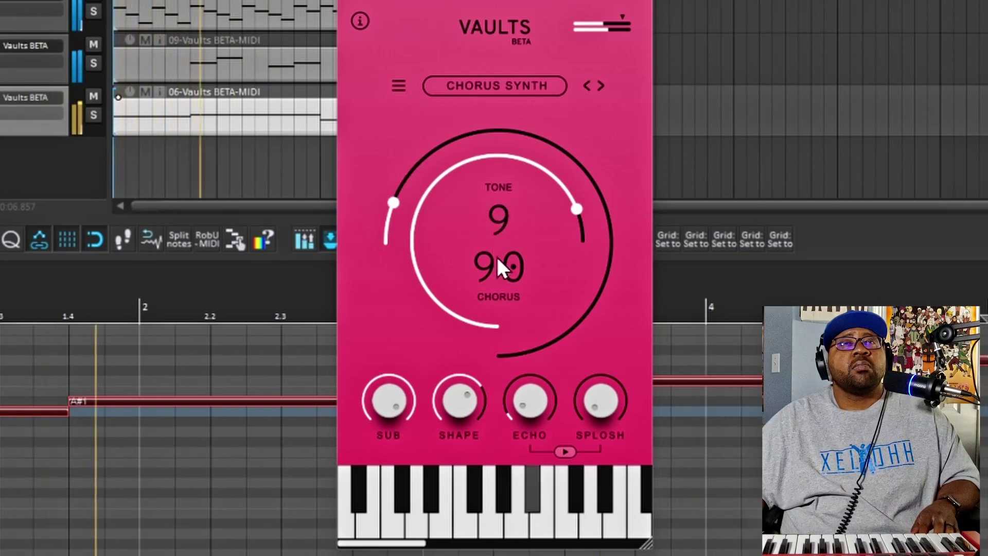
scroll(498, 262, down, 6)
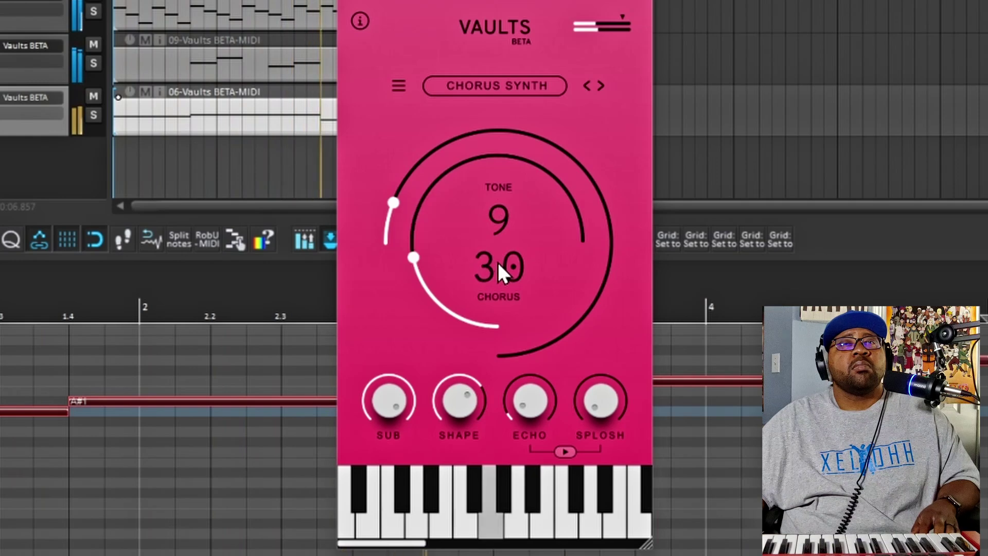
scroll(499, 262, down, 3)
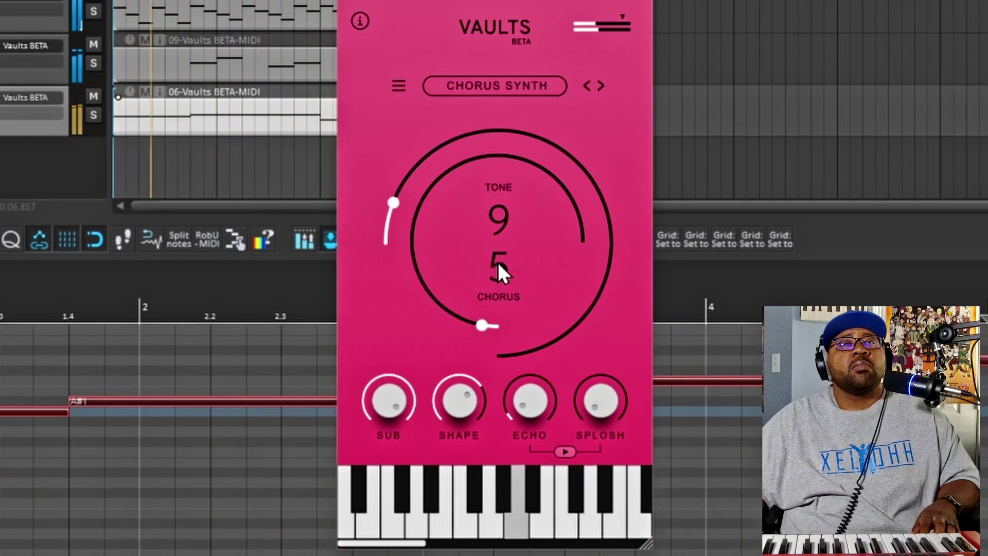
scroll(498, 262, up, 2)
scroll(499, 263, up, 8)
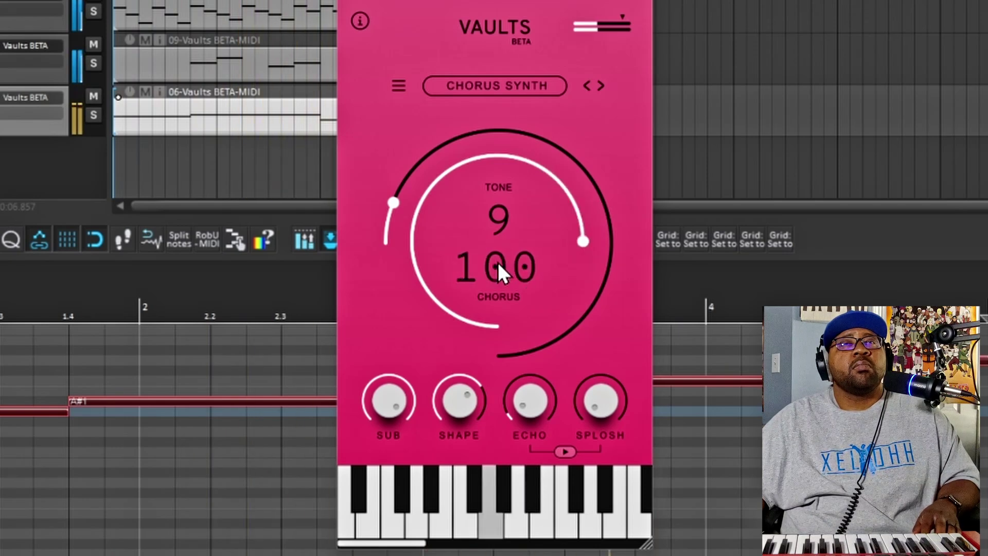
scroll(499, 262, down, 1)
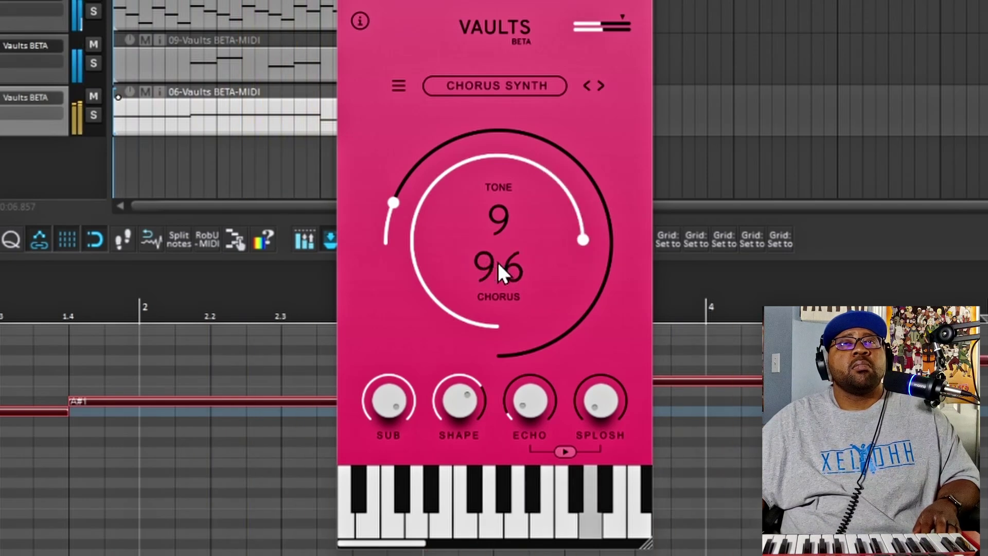
scroll(498, 262, up, 1)
scroll(498, 262, down, 3)
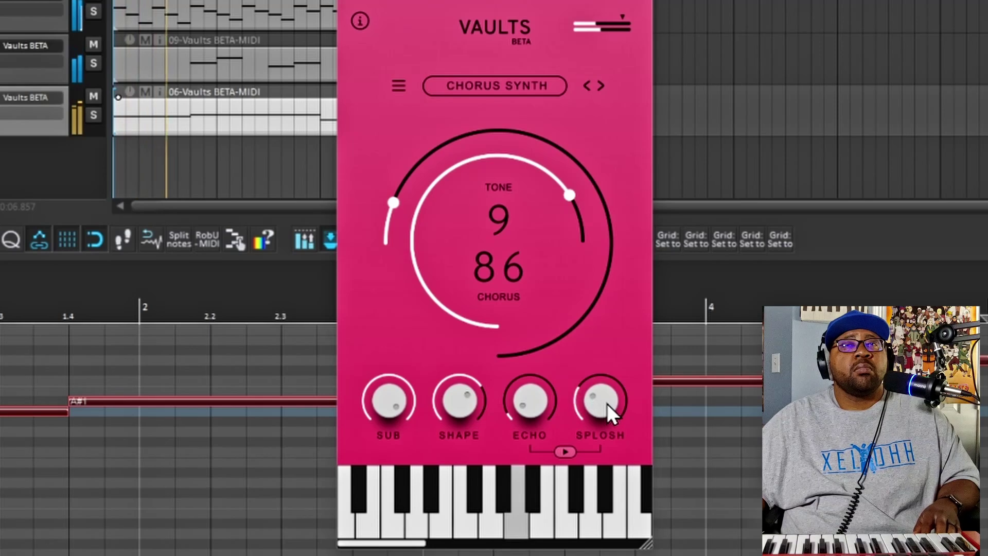
Step: Raise the Chorus Synth's Splosh to just under halfway and its Echo to about a third while the loop plays
scroll(606, 403, up, 3)
scroll(607, 403, up, 3)
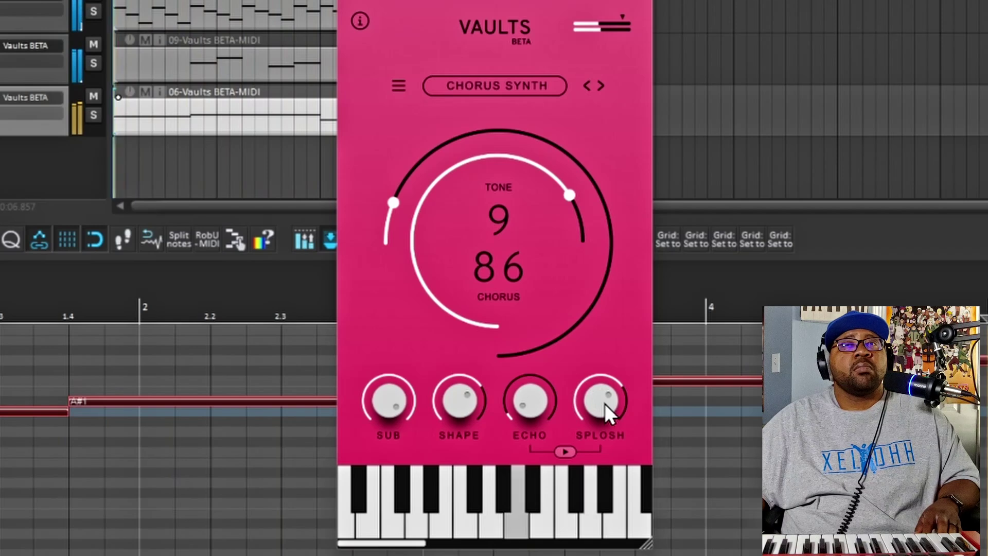
scroll(604, 403, down, 2)
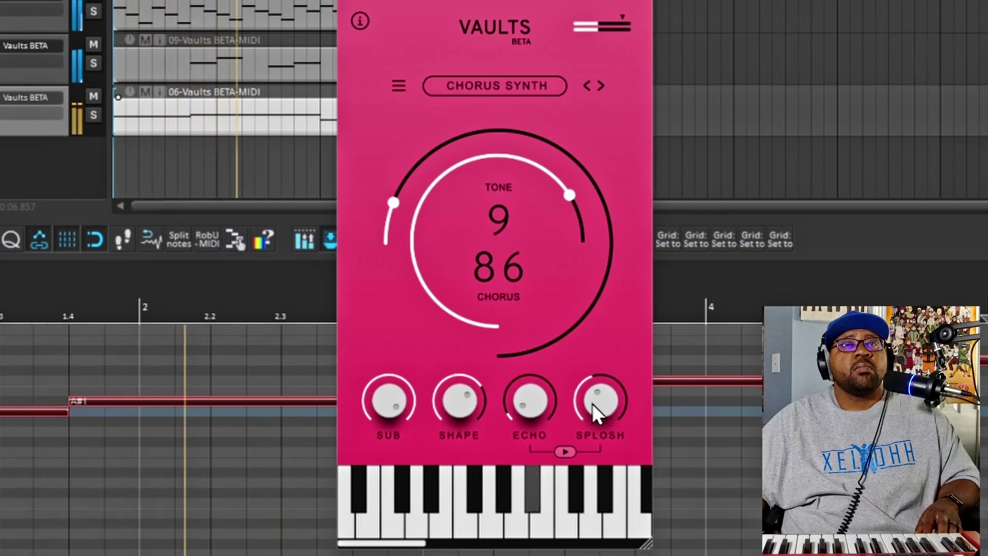
scroll(524, 403, up, 2)
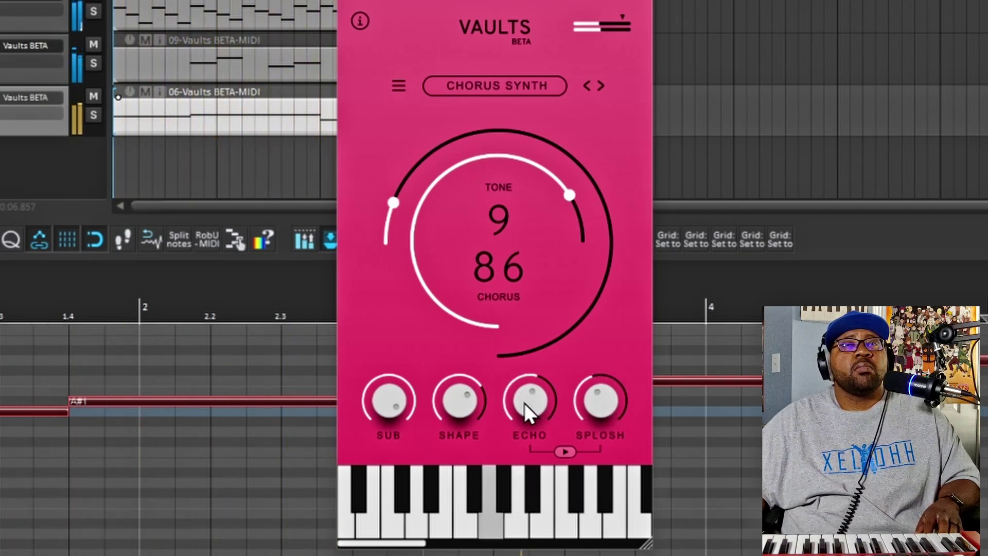
scroll(524, 403, up, 1)
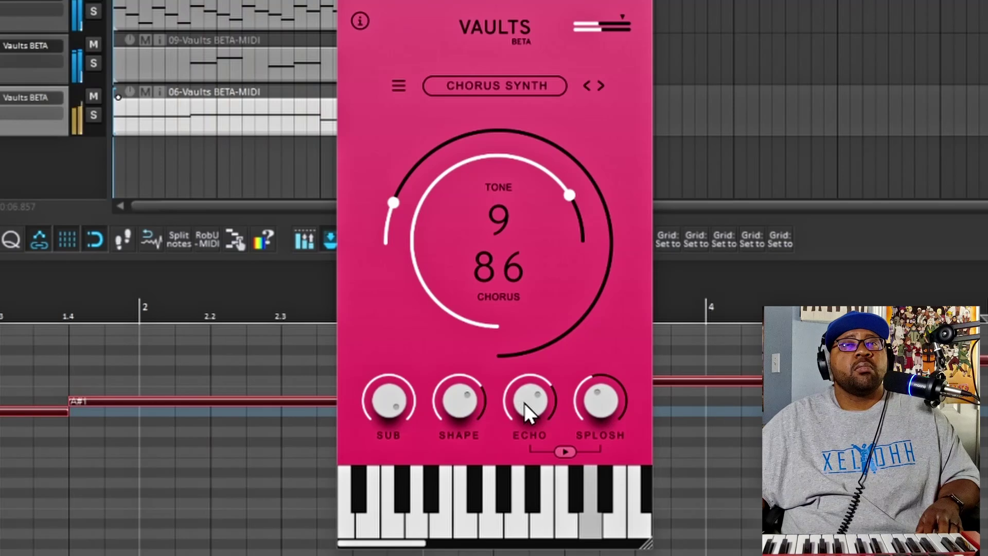
scroll(524, 402, down, 1)
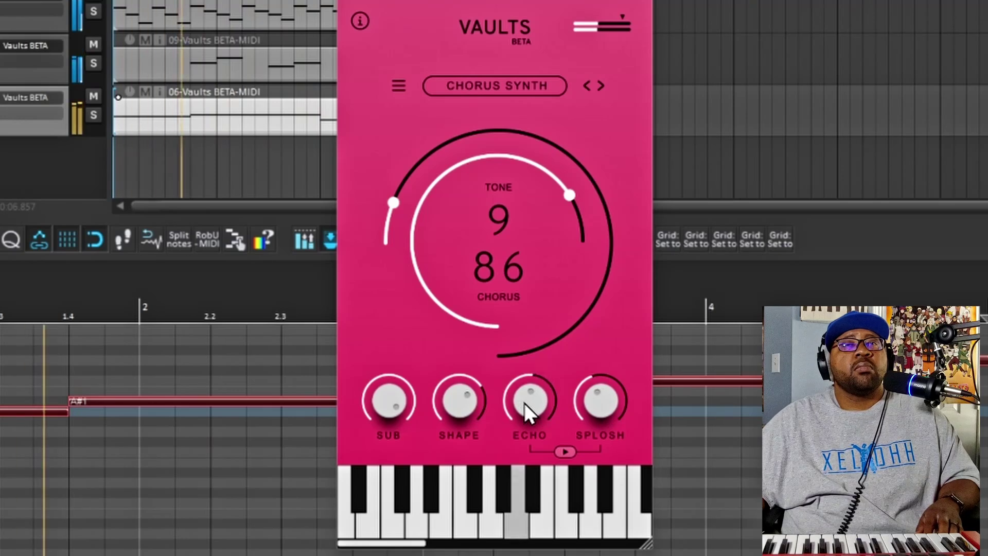
scroll(524, 403, down, 1)
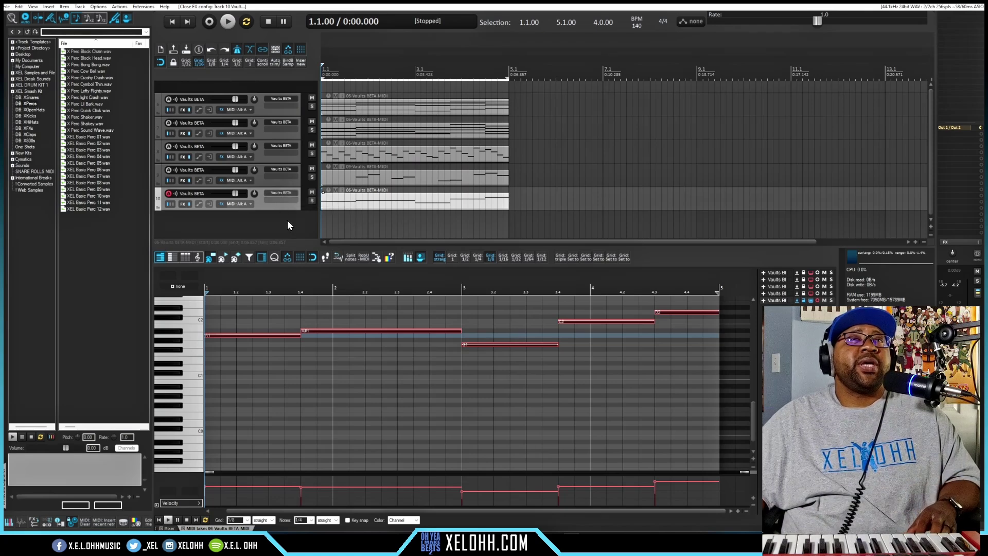
Step: Duplicate the fifth track as an empty sixth track and switch its Vaults instrument to Studio Drums
double_click(287, 220)
click(278, 213)
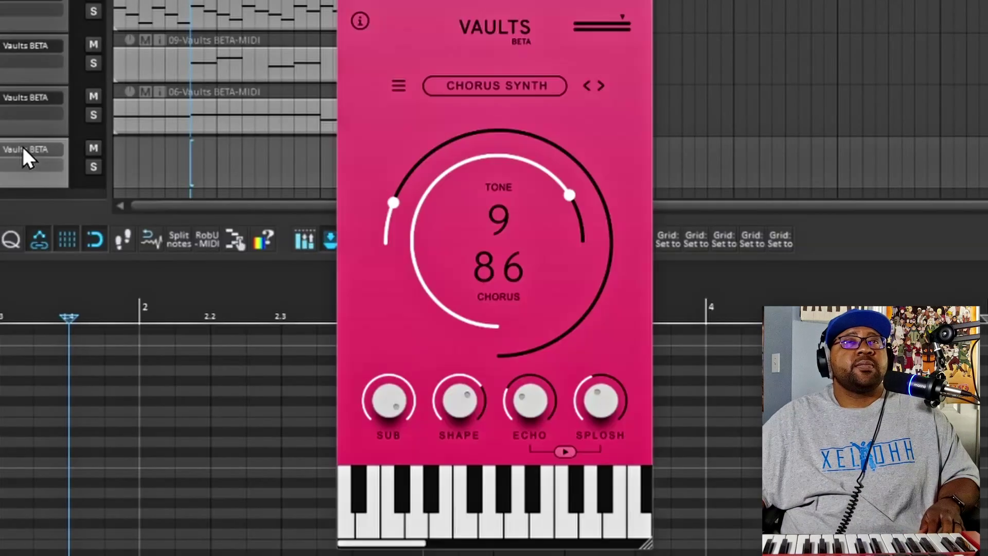
click(601, 85)
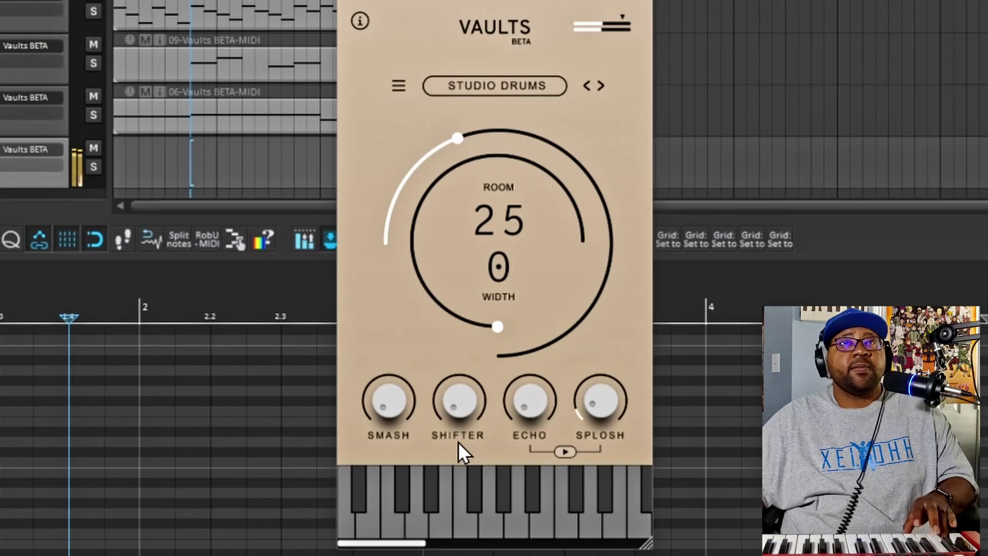
Step: Fill a four-bar drum clip with C3 kicks, E3 on beat 3 of each bar and eighth-note F#3 hats with rolls, and play it
key(r)
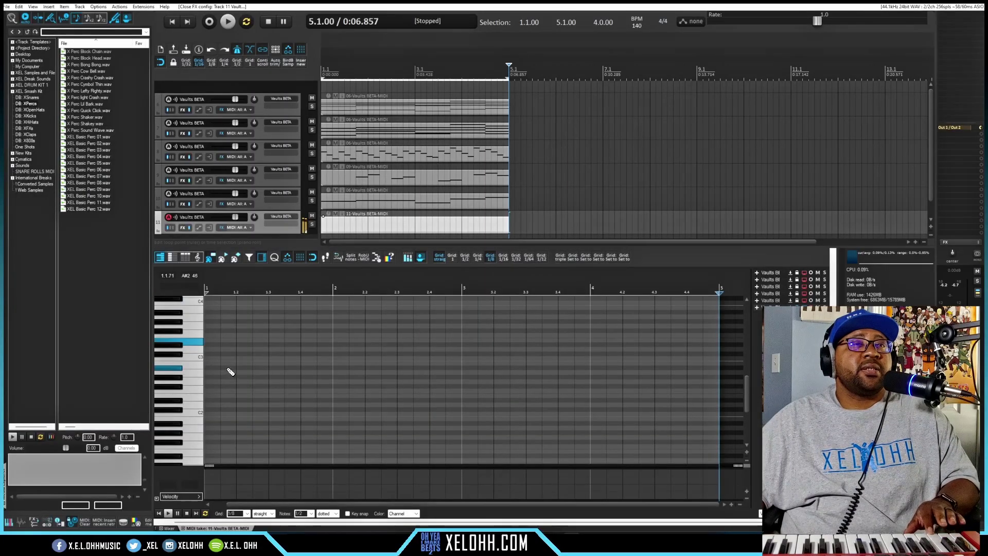
click(240, 341)
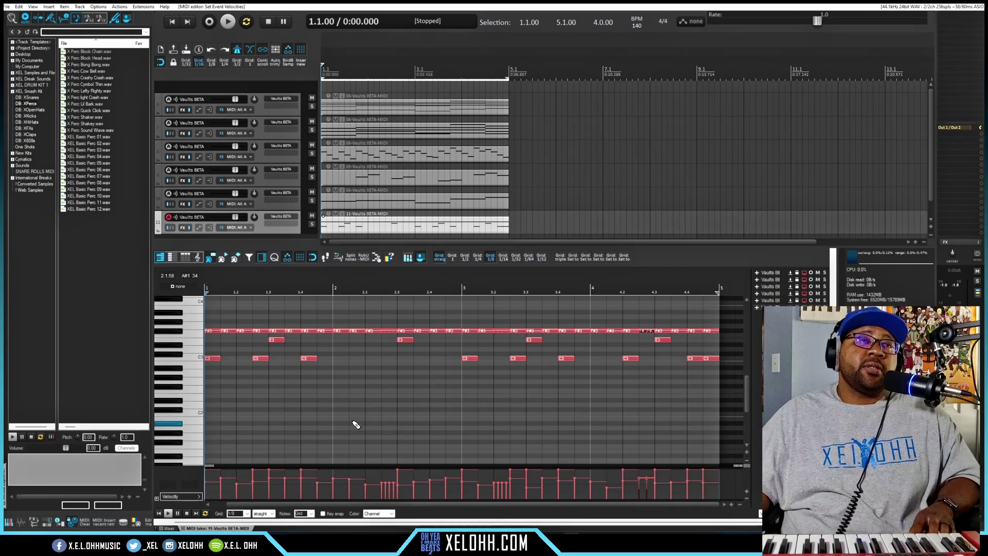
key(space)
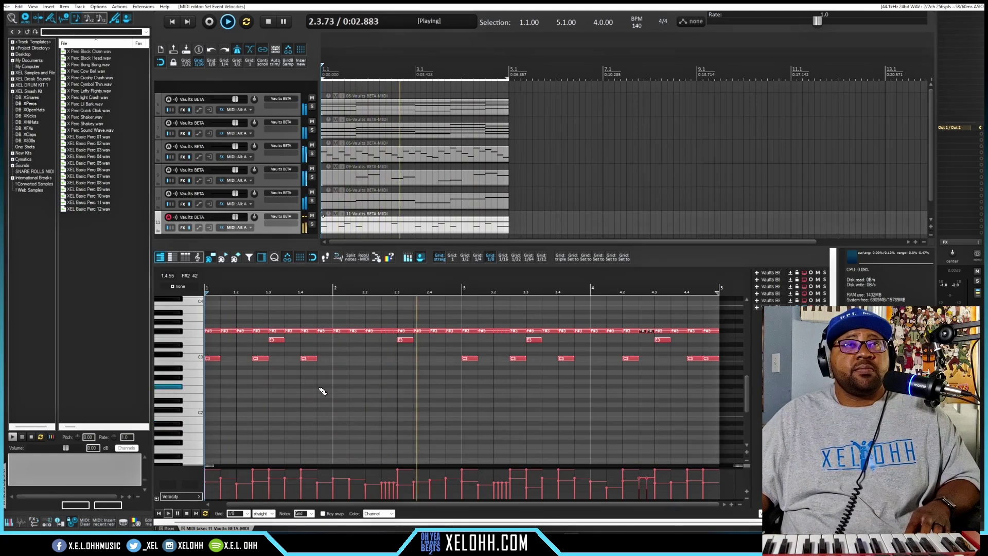
Step: Raise the Studio Drums' Smash slightly, set Width to 20, and increase Splosh a little while the loop plays
click(277, 216)
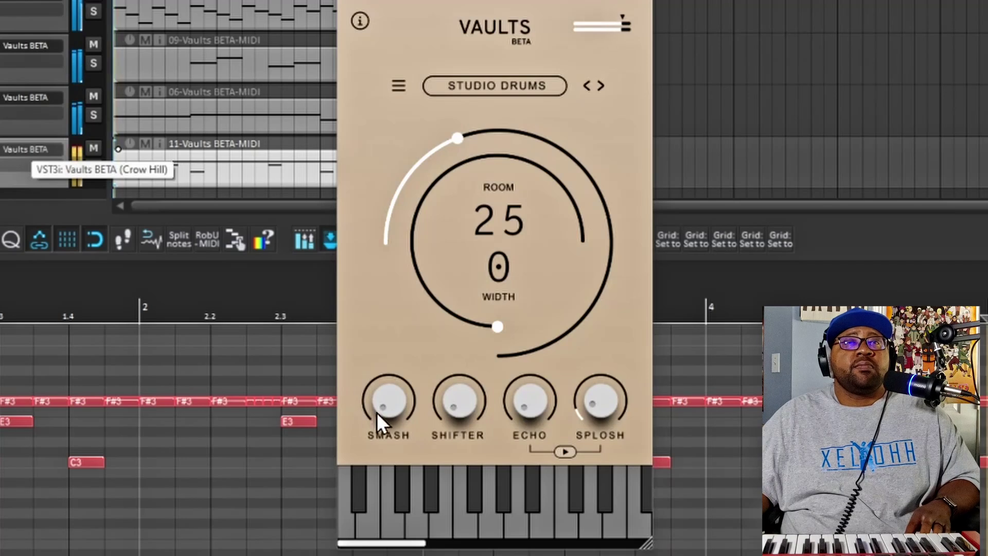
drag(376, 412, 385, 332)
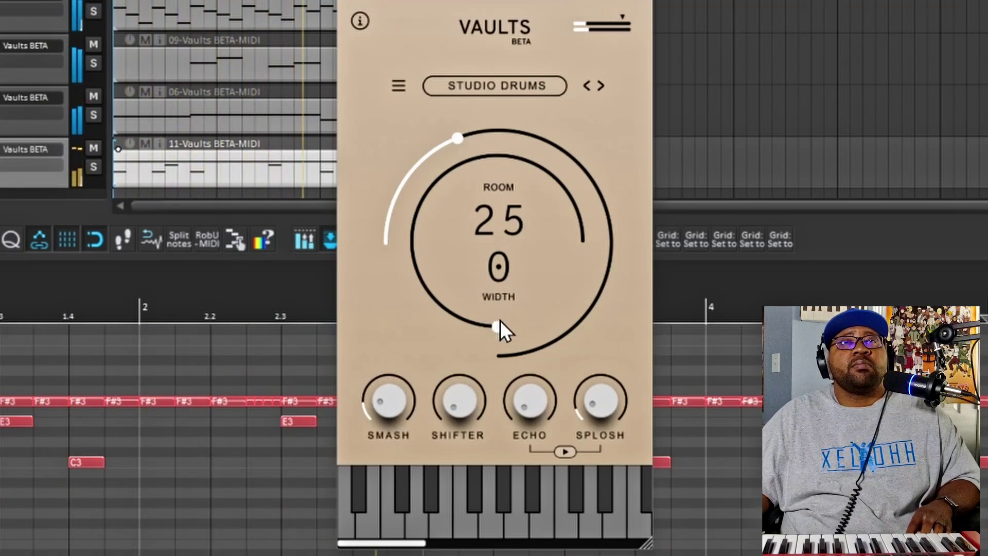
drag(498, 326, 496, 294)
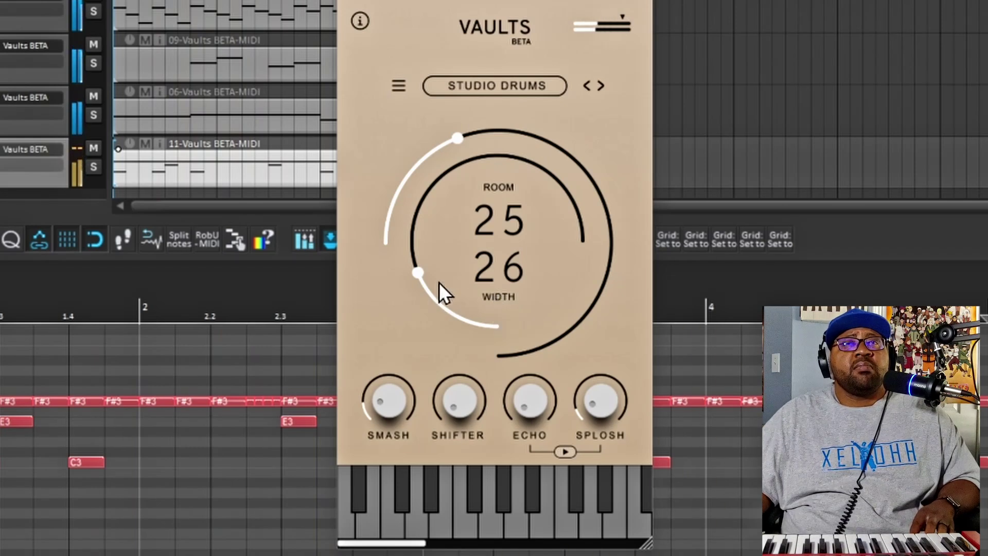
drag(445, 272, 445, 279)
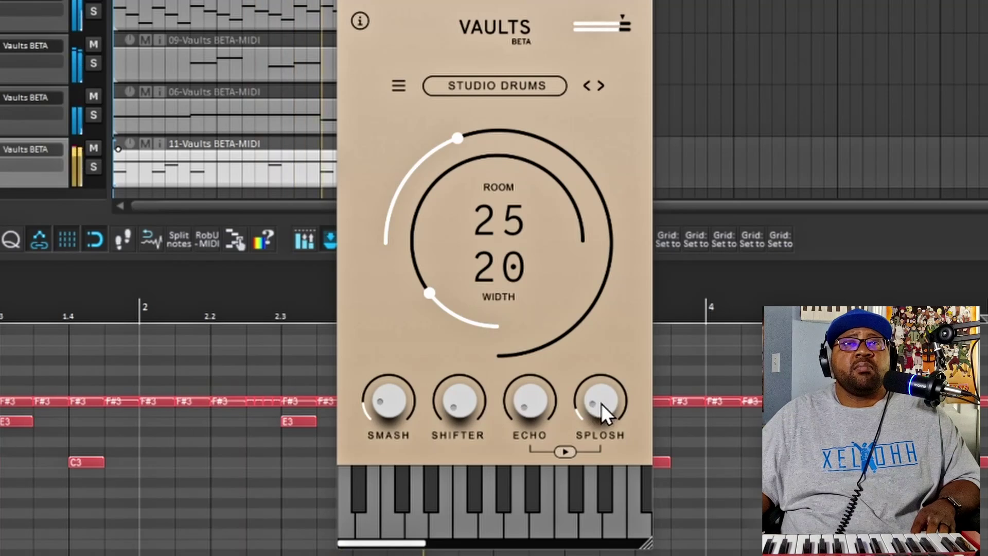
drag(601, 404, 602, 391)
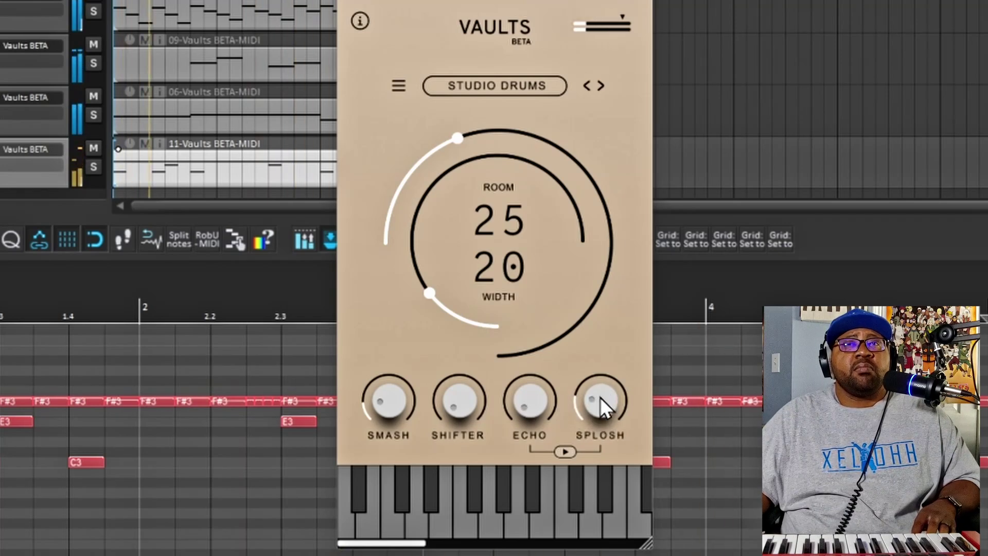
drag(600, 400, 600, 405)
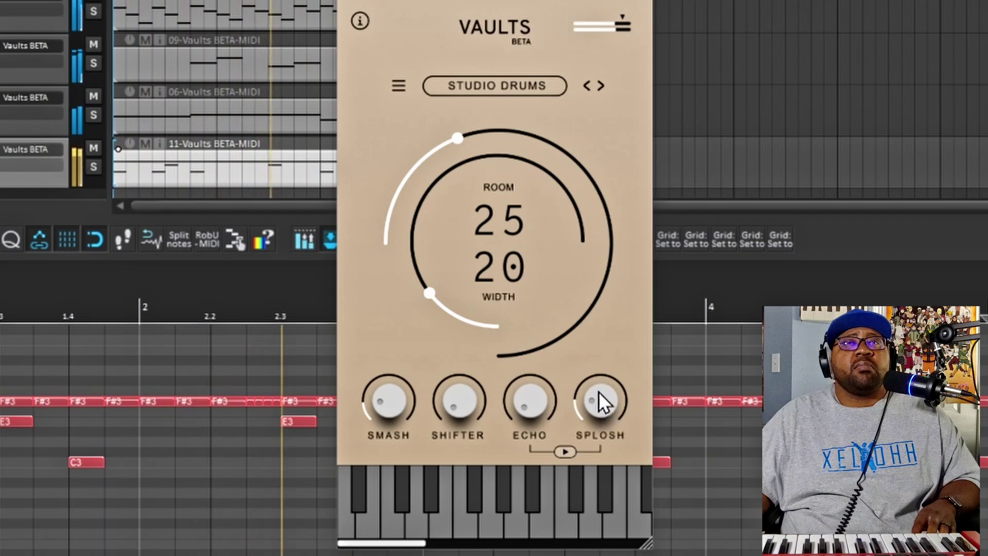